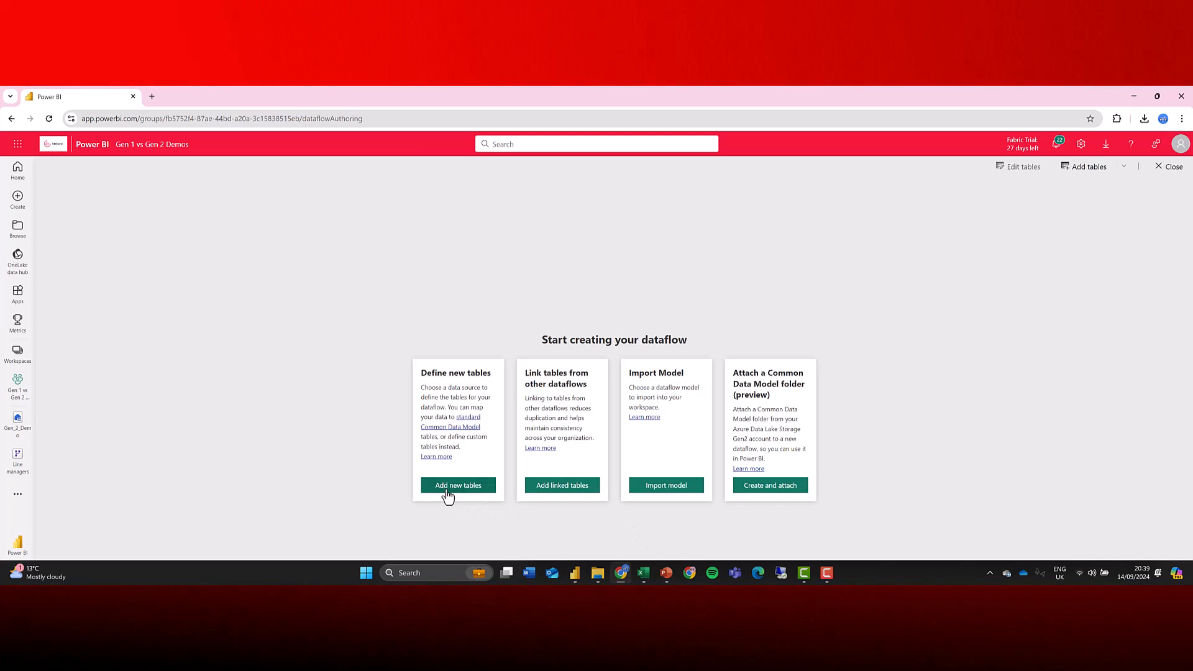
Add a new table from a Web API source using the pasted Excel file URL, trimming its trailing web parameter.
left_click(447, 494)
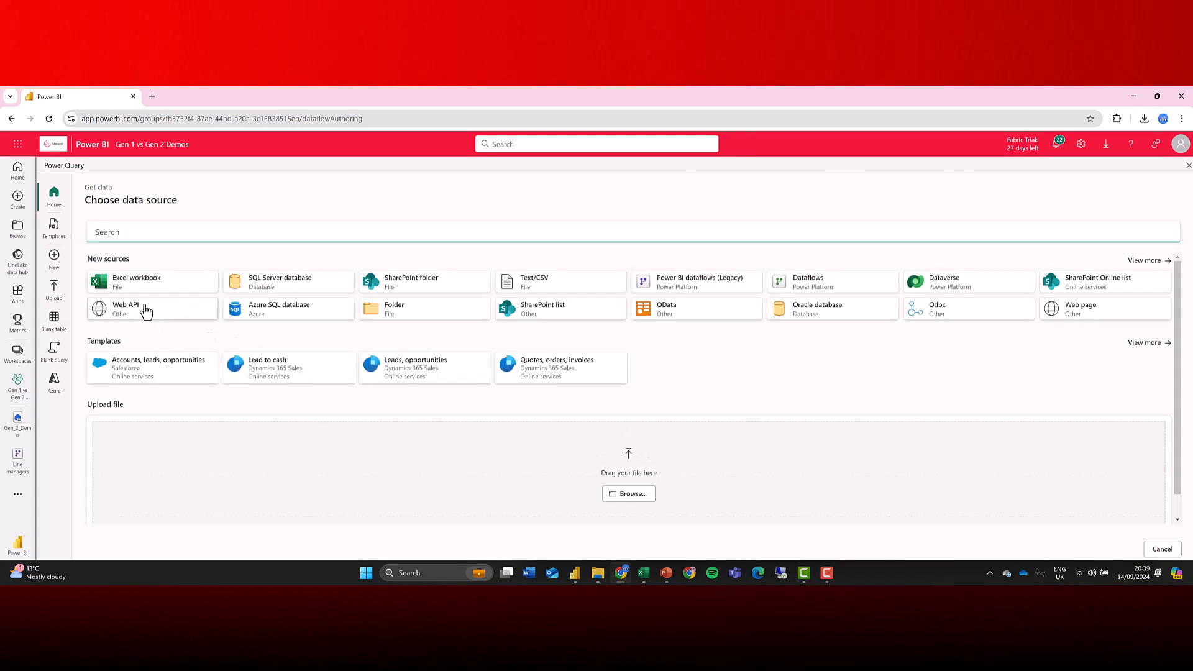
left_click(147, 311)
key("ctrl+v")
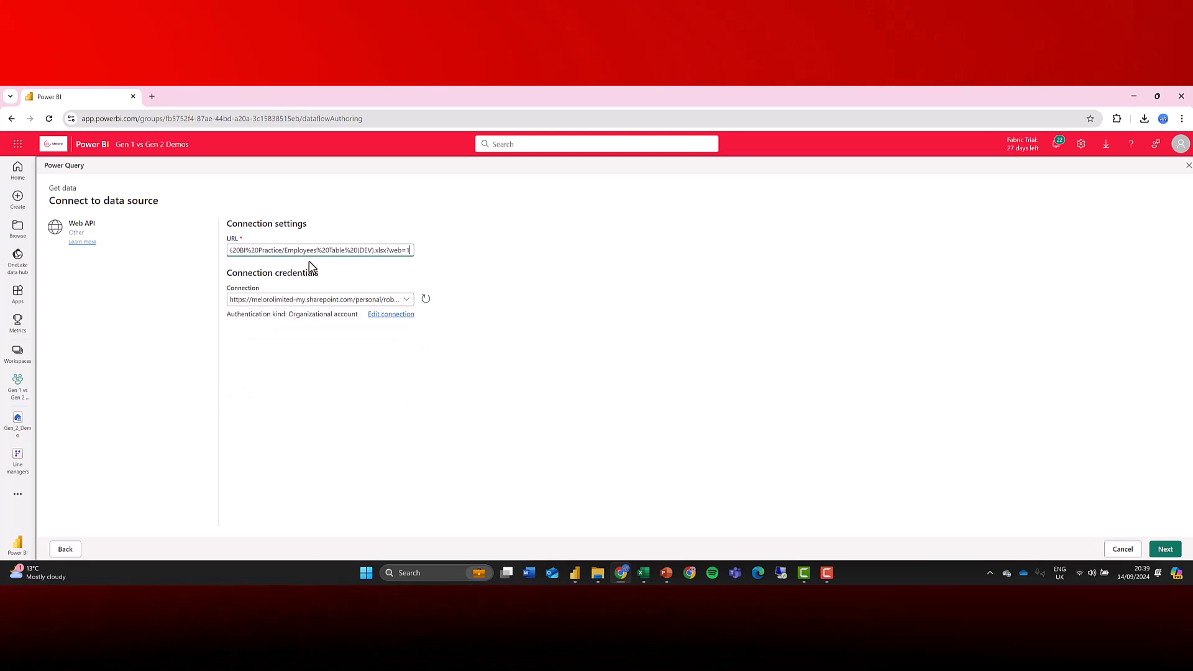
key("BackSpace")
key("BackSpace")
key("BackSpace")
key("BackSpace")
key("BackSpace")
key("BackSpace")
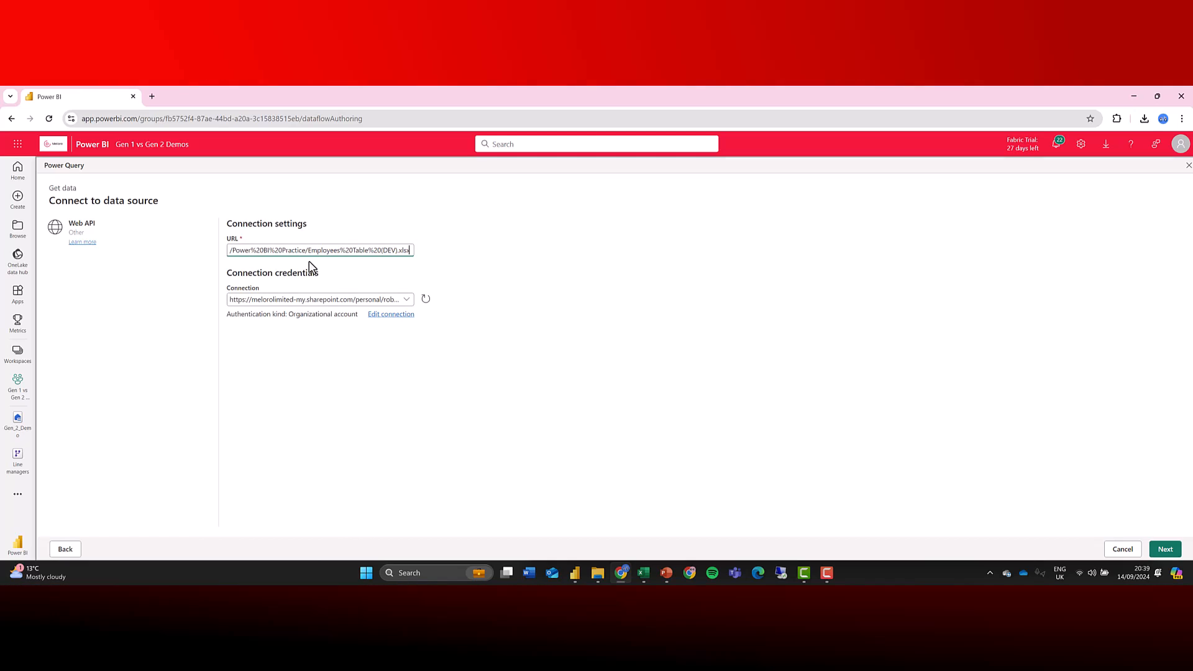
left_click(1161, 549)
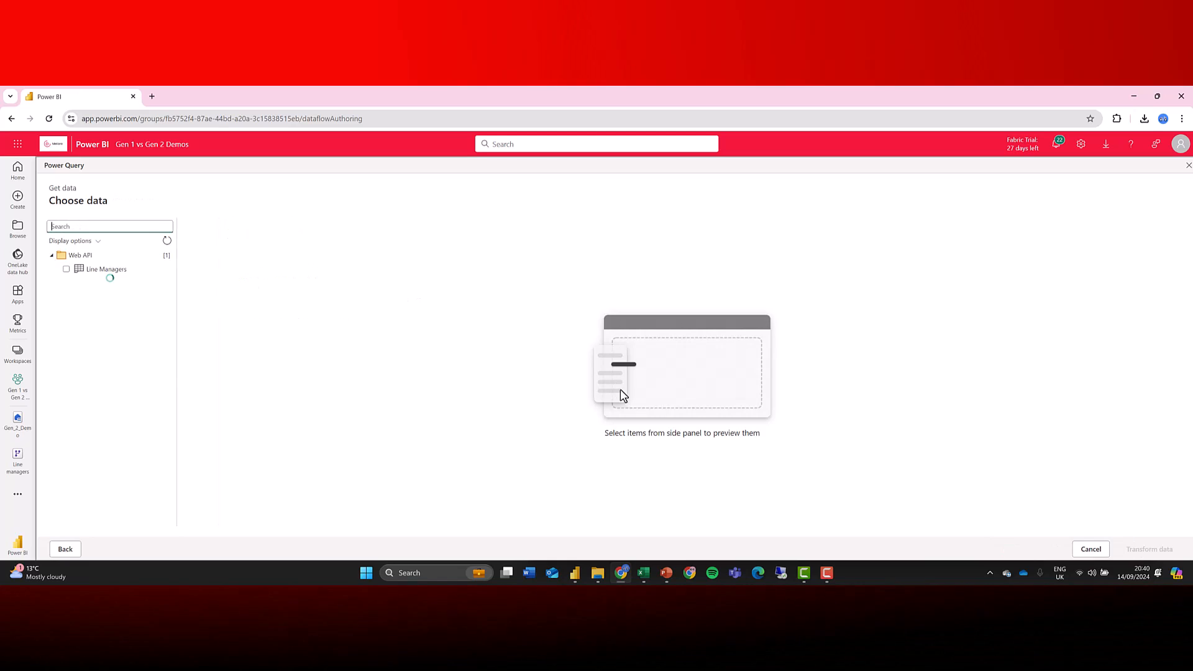
Select the Line Managers sheet, open it for transformation, and use the first row as headers.
left_click(66, 270)
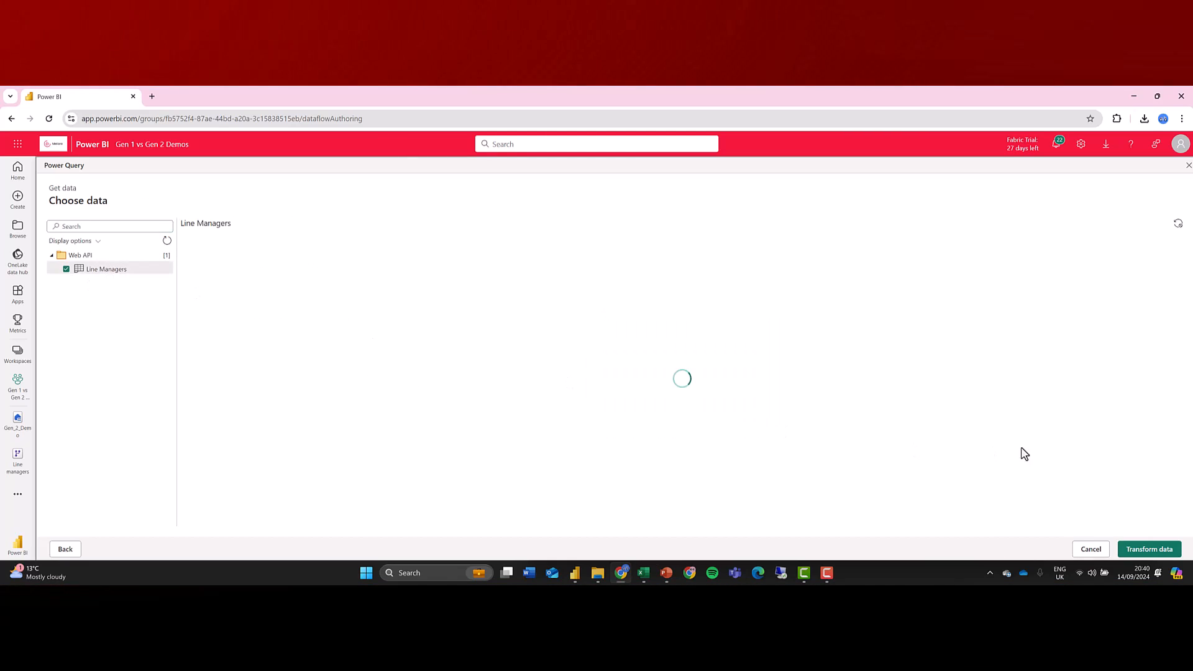
left_click(1150, 550)
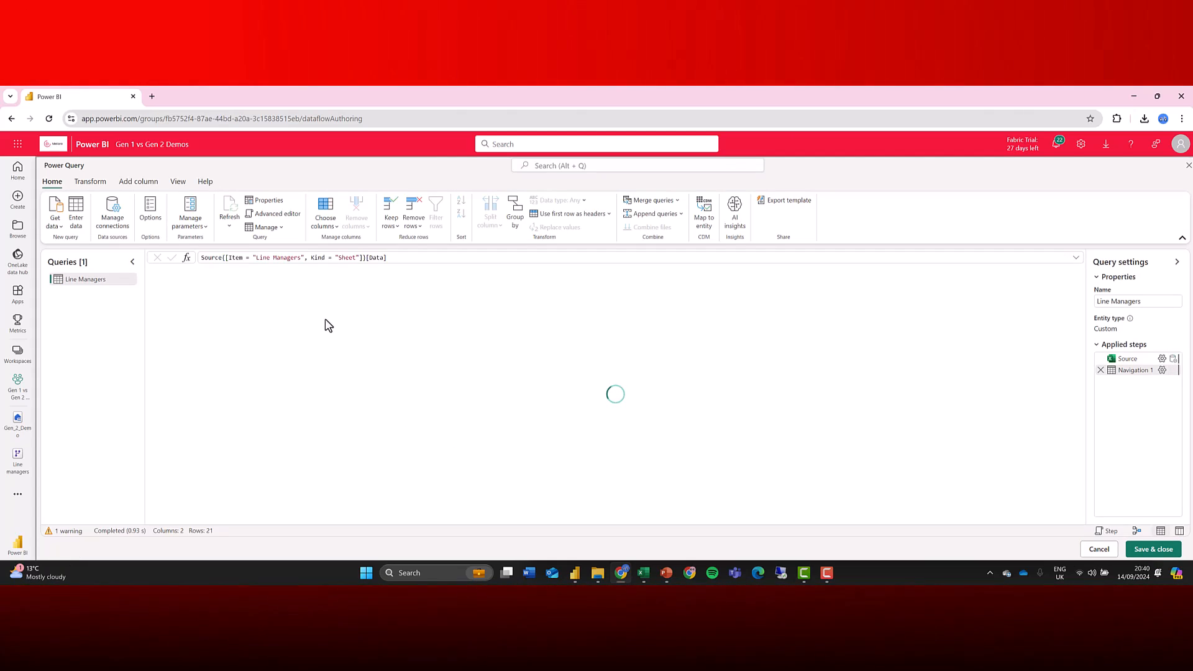
left_click(558, 215)
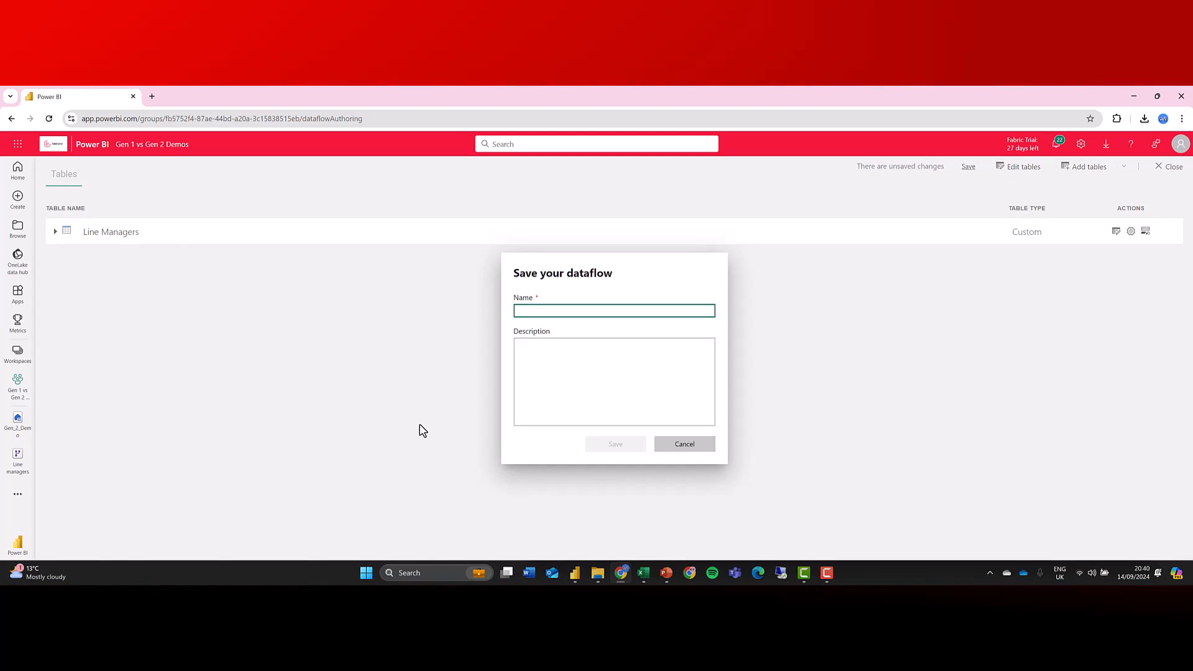
Save the dataflow as Line Managers and refresh it immediately.
type("Line Managers")
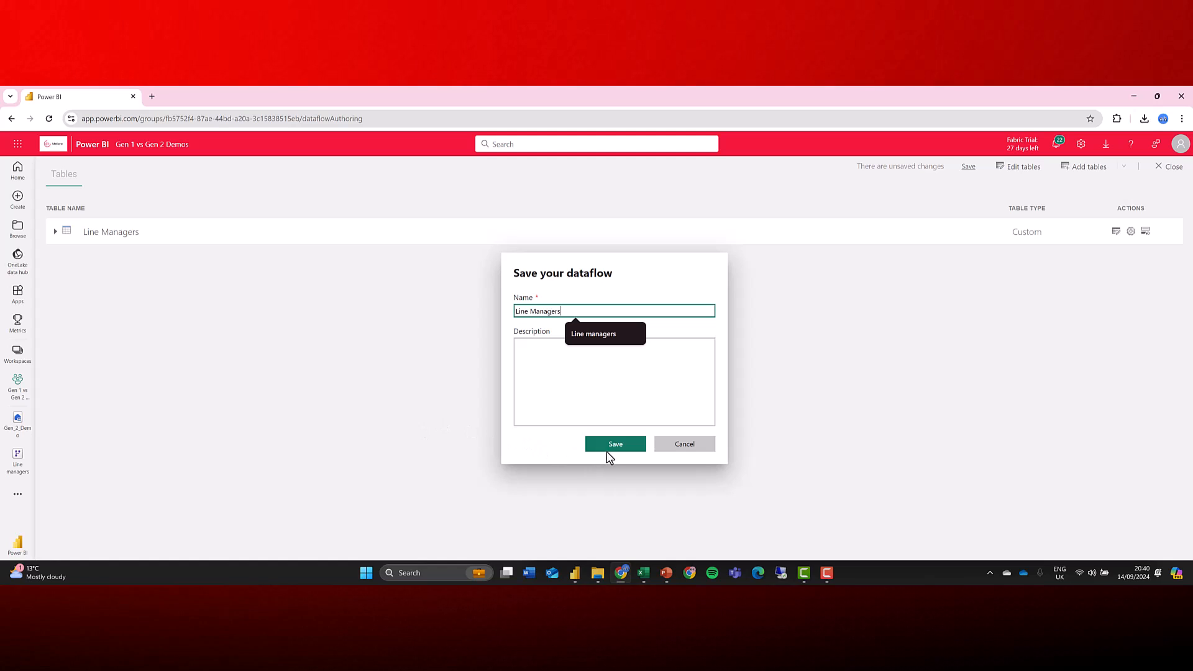
left_click(607, 446)
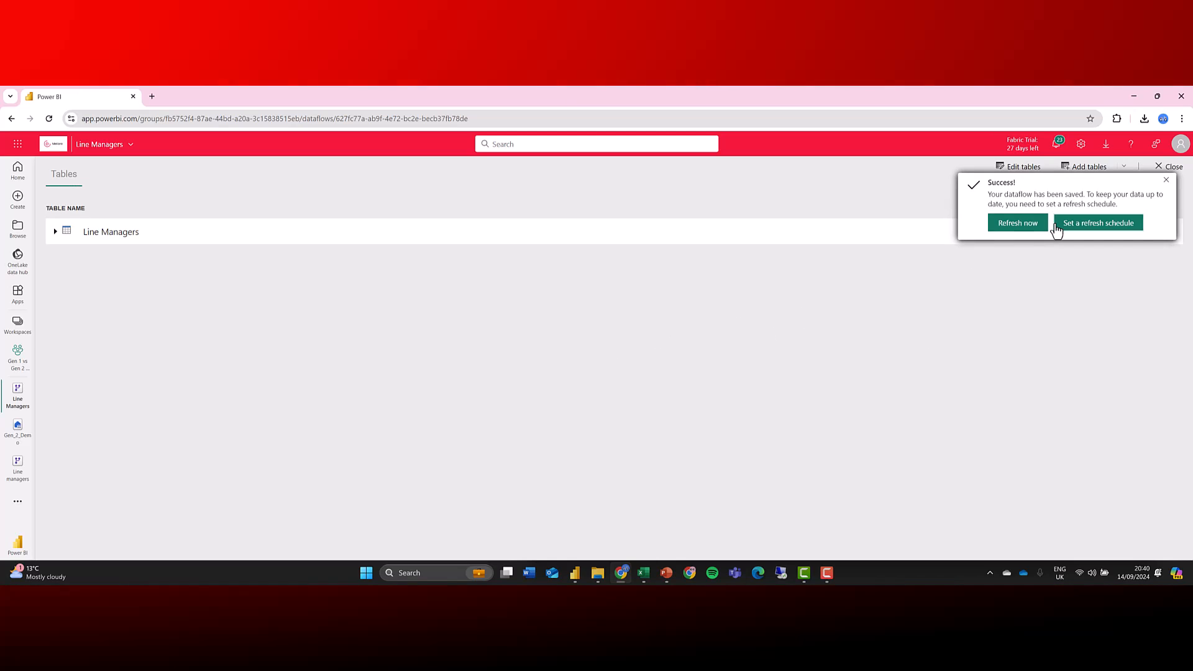
left_click(1024, 224)
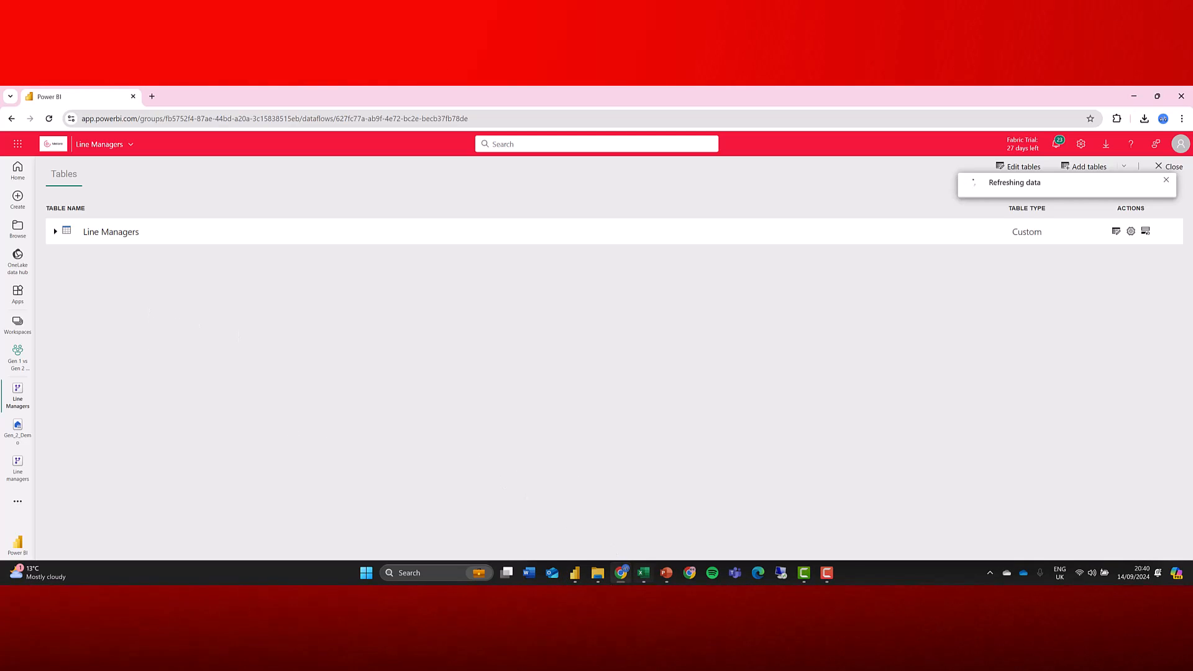
mouse_move(573, 572)
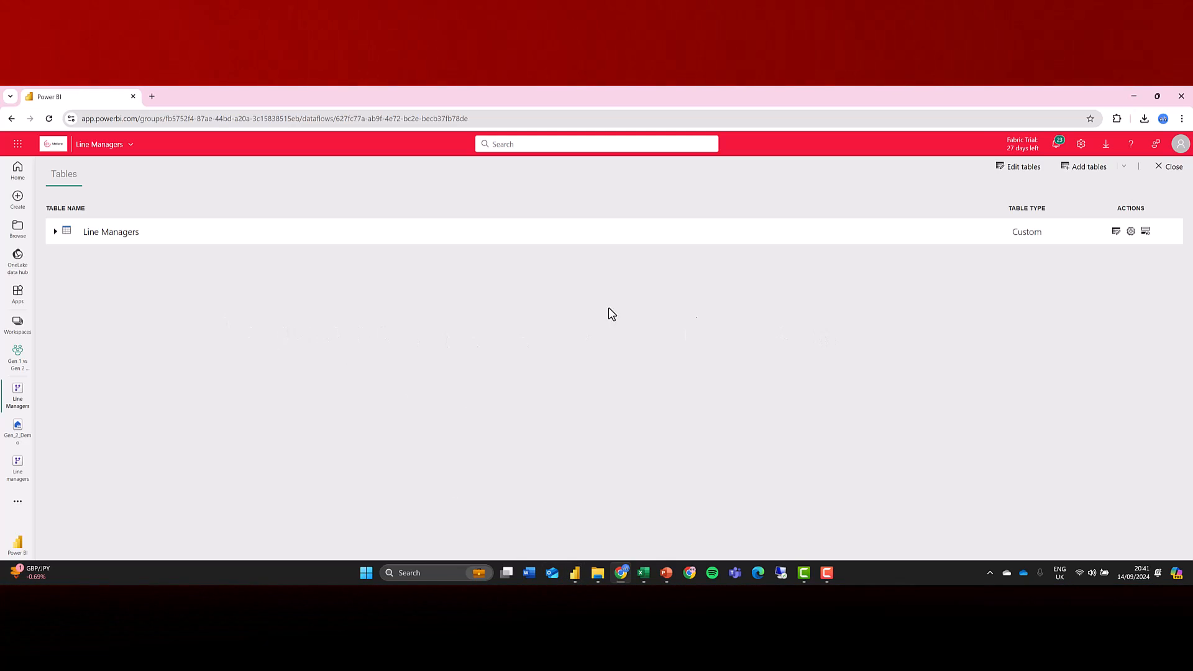
Export the Line Managers dataflow from the Gen 1 vs Gen 2 Demos workspace as a JSON file.
left_click(16, 364)
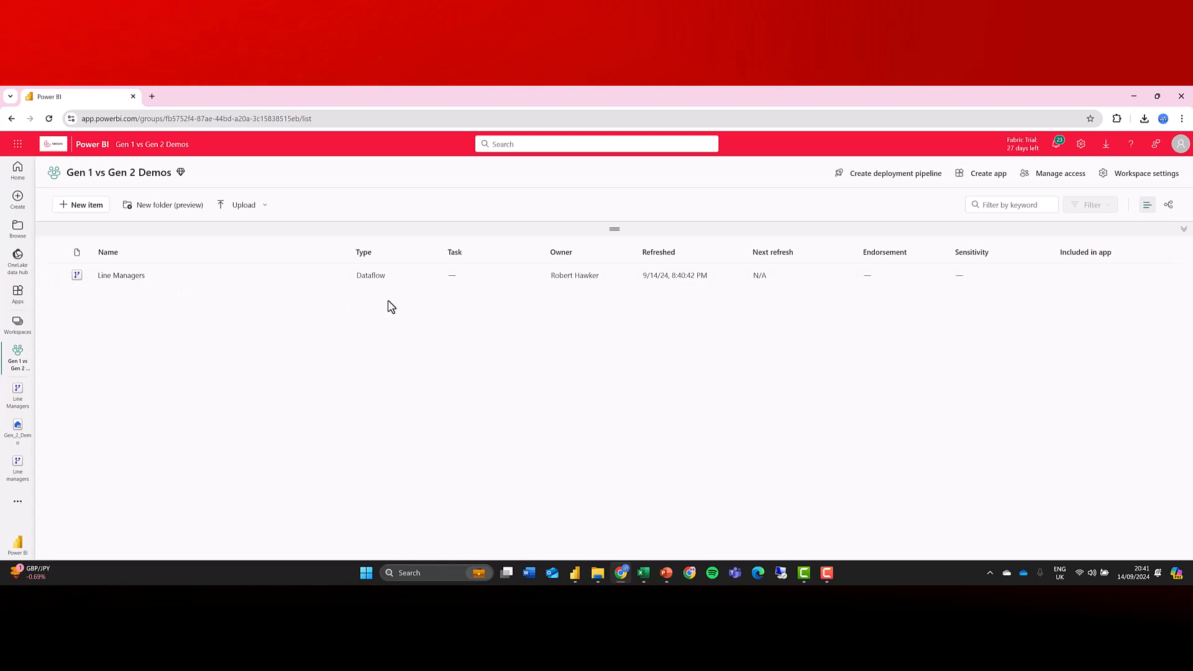
left_click(339, 278)
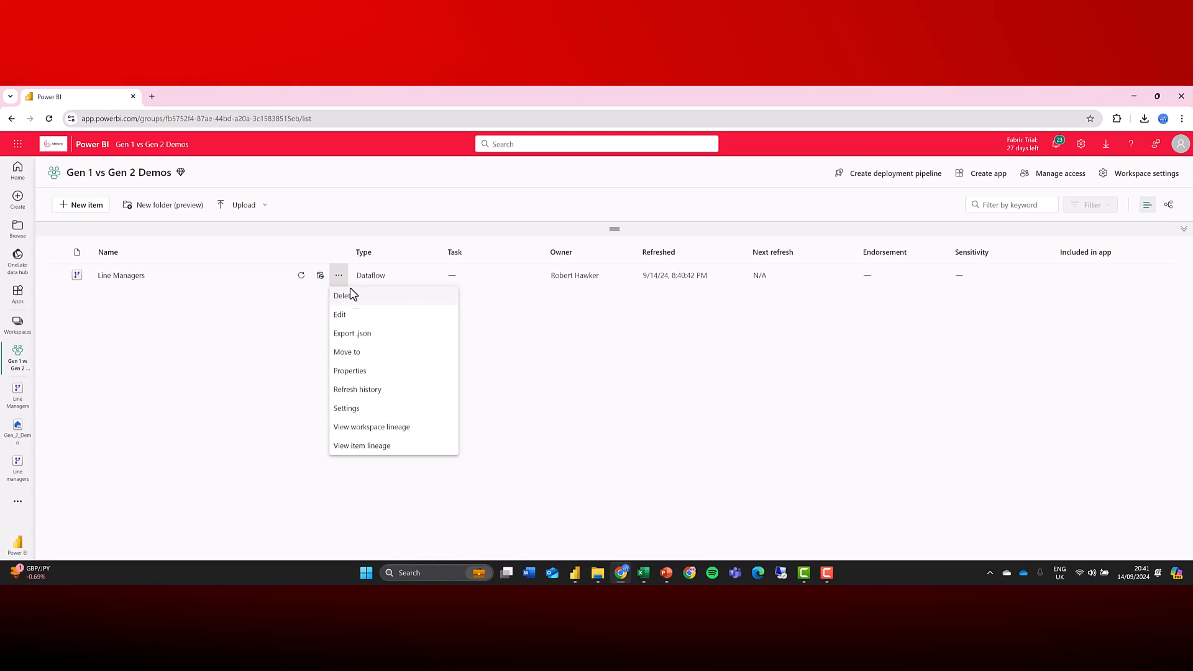
left_click(360, 334)
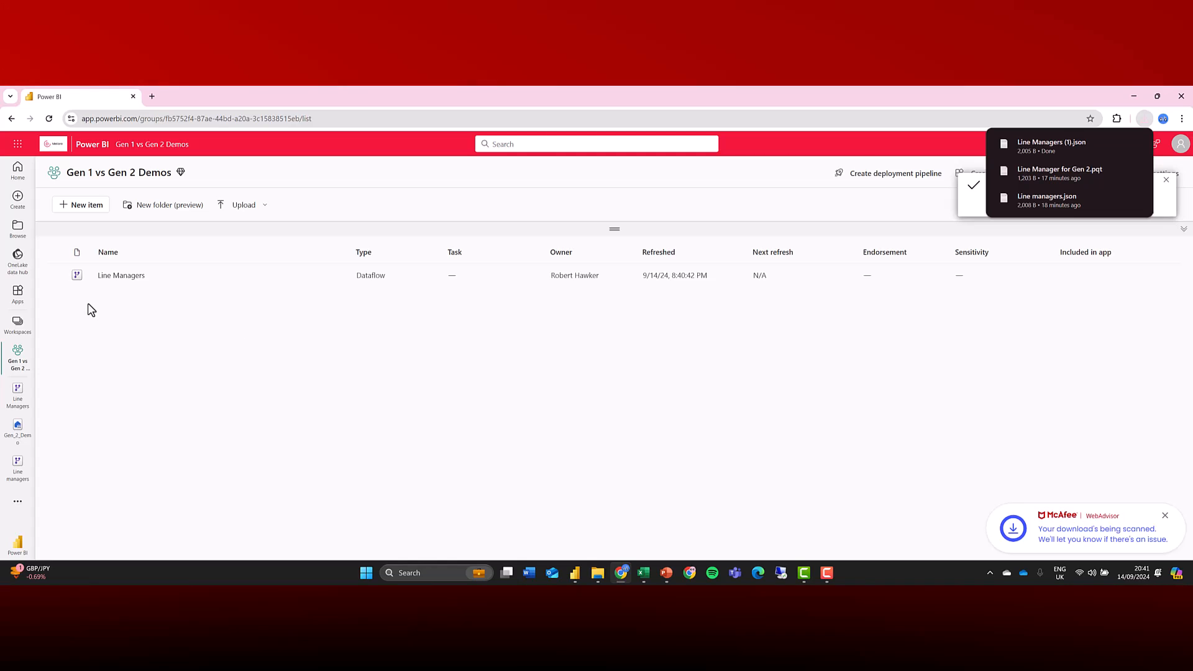
Create a new dataflow by importing the Line Managers (1) JSON model file.
left_click(84, 211)
left_click(887, 480)
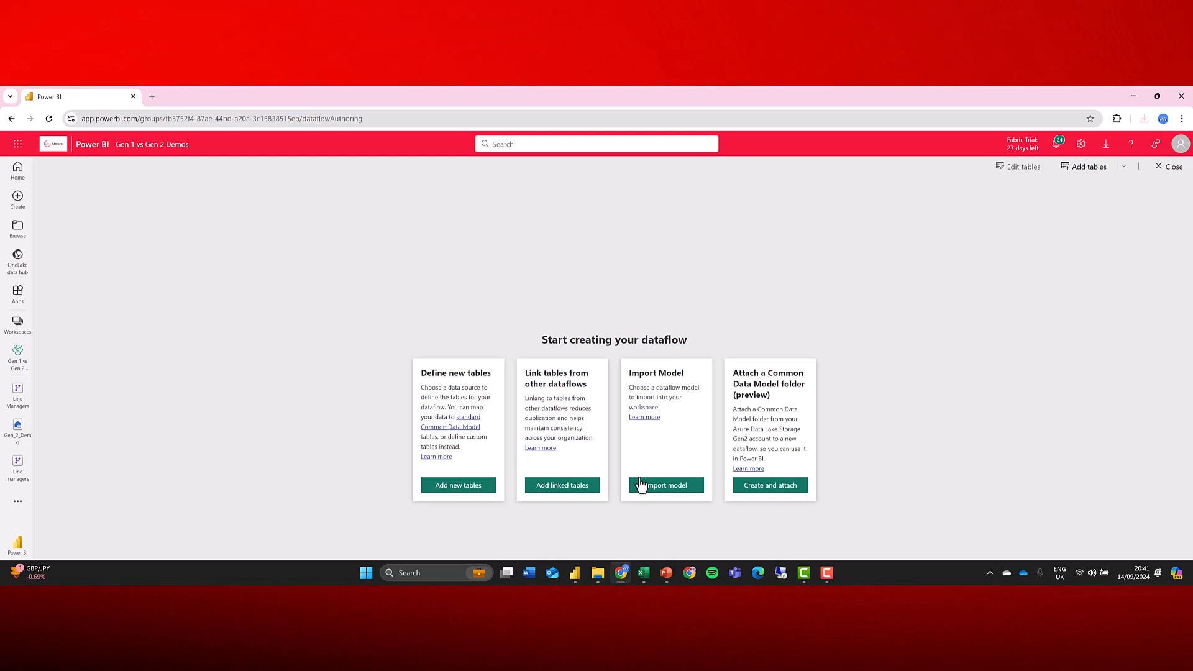
left_click(658, 486)
left_click(169, 181)
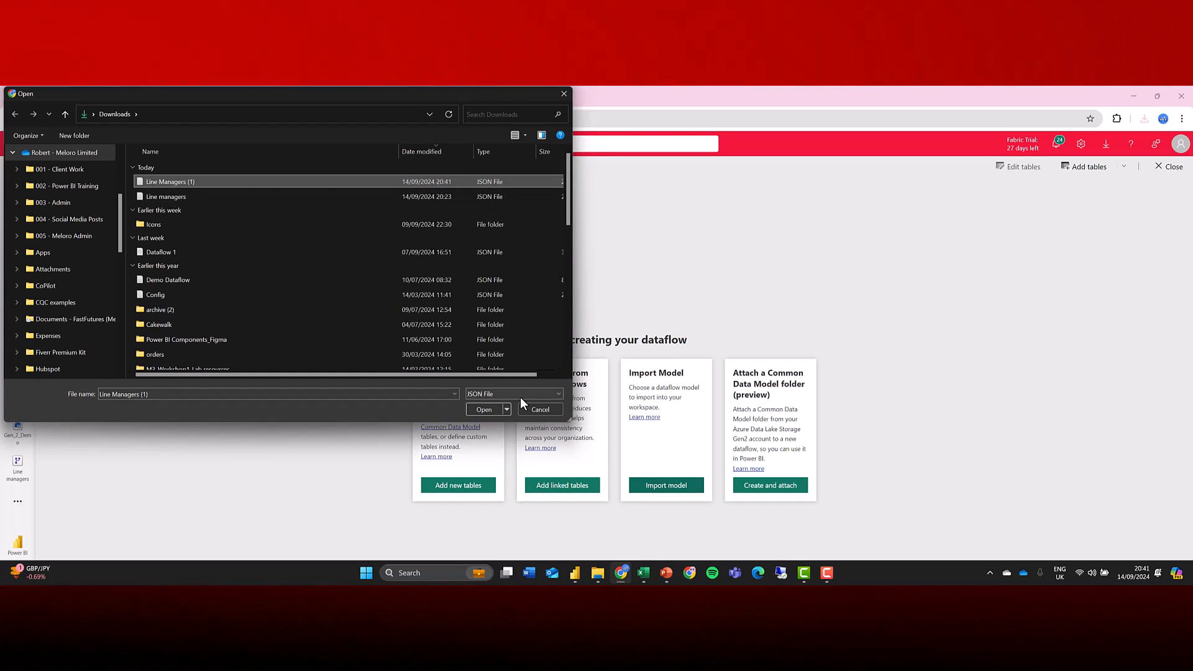
left_click(486, 410)
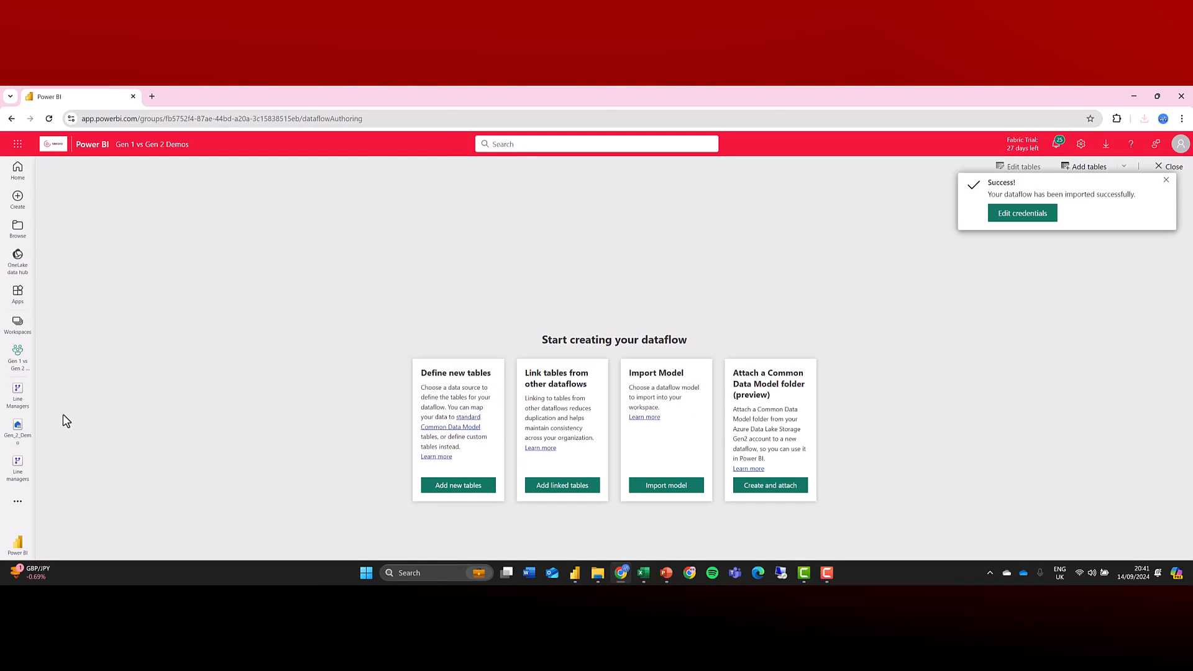
Delete the imported Line Managers(1) dataflow from the workspace.
left_click(18, 354)
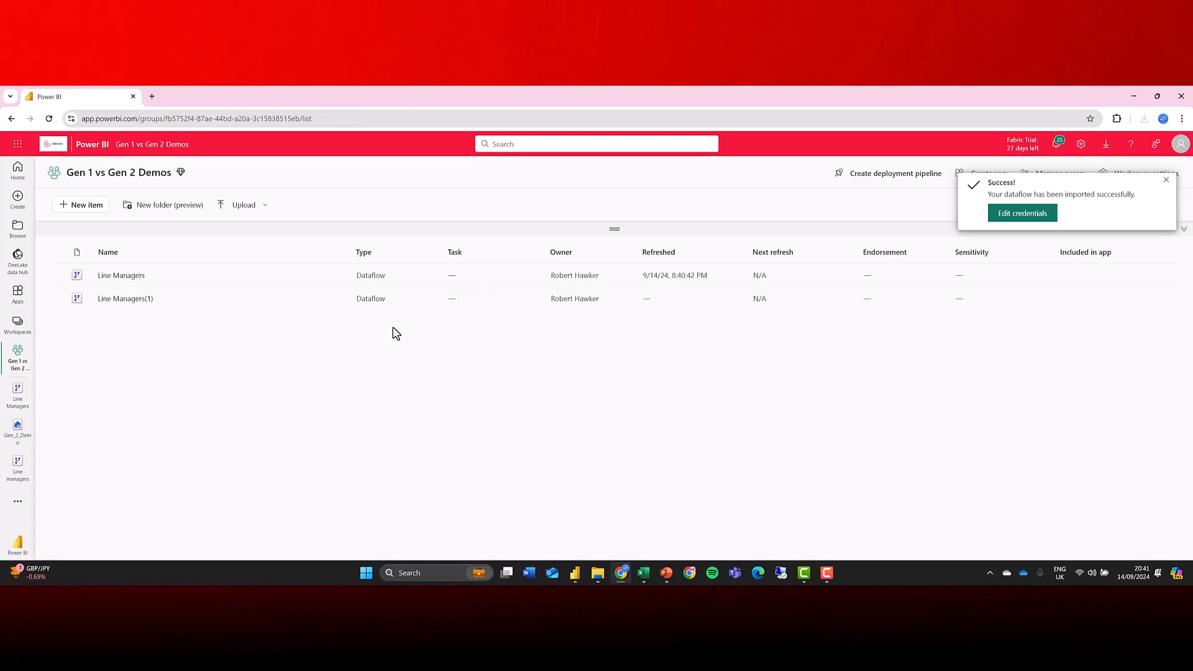
left_click(339, 299)
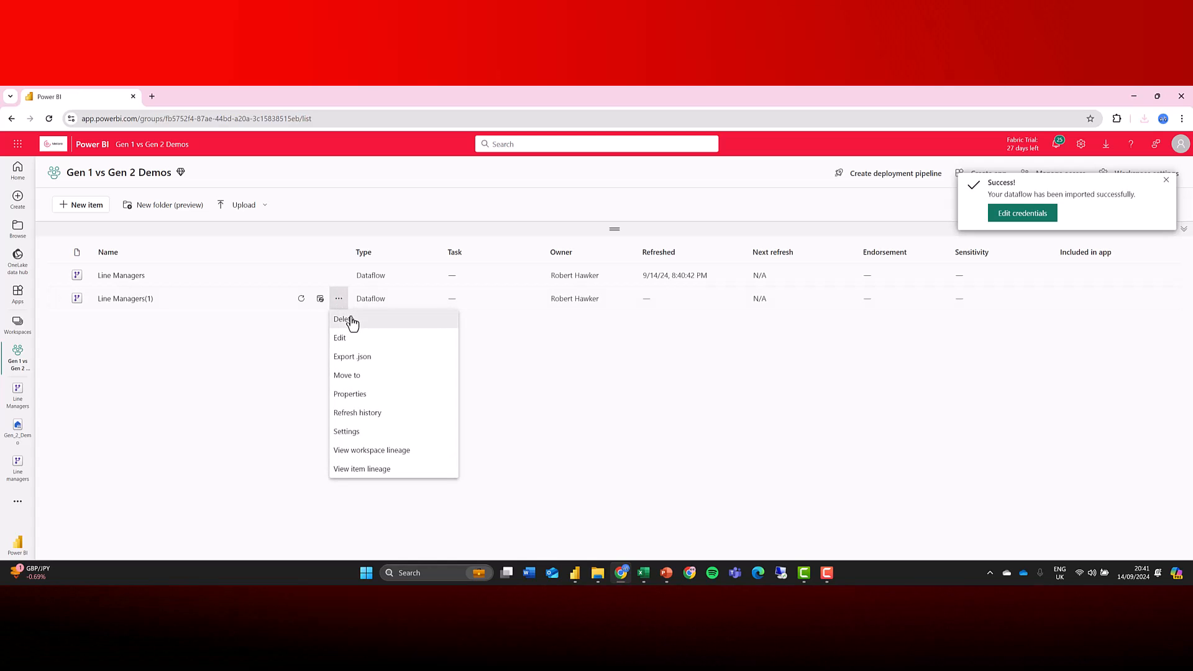
left_click(343, 320)
left_click(625, 380)
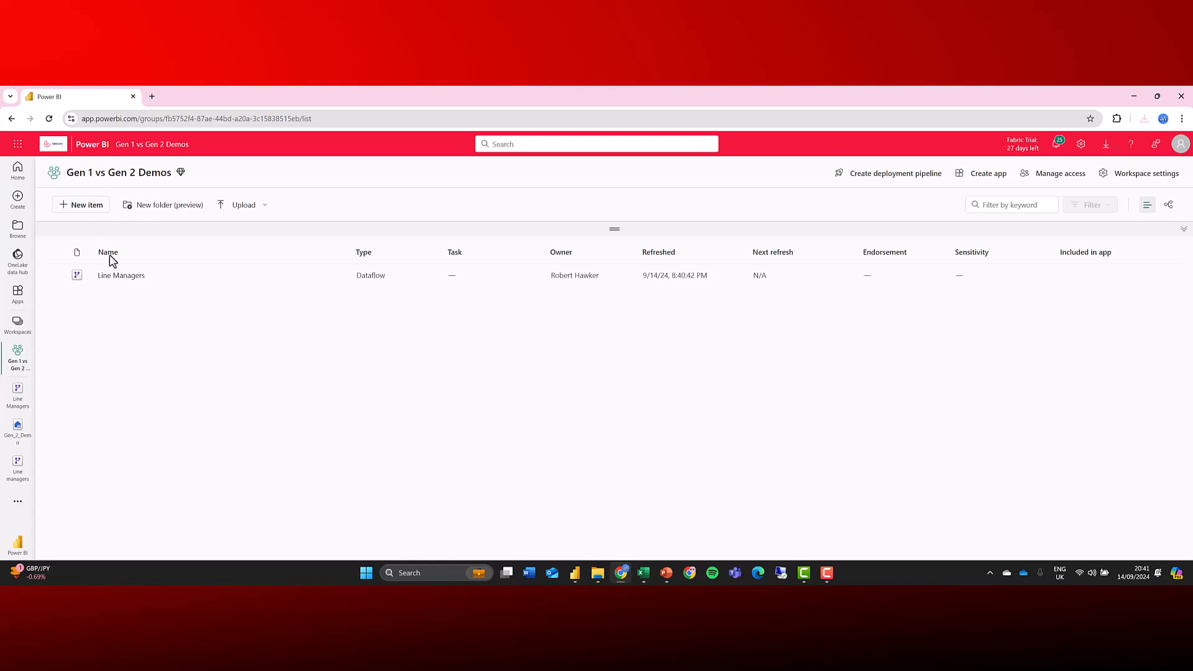
Open the Line Managers dataflow's tables and export a Power Query template named Line Manager.
left_click(114, 276)
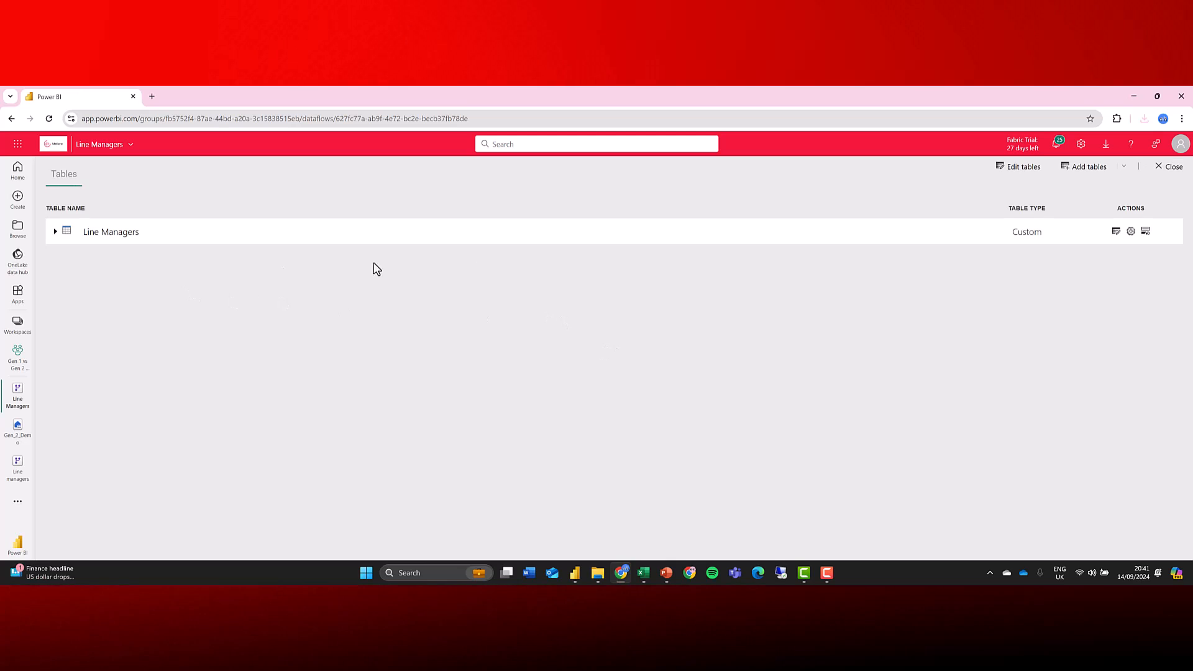
left_click(995, 175)
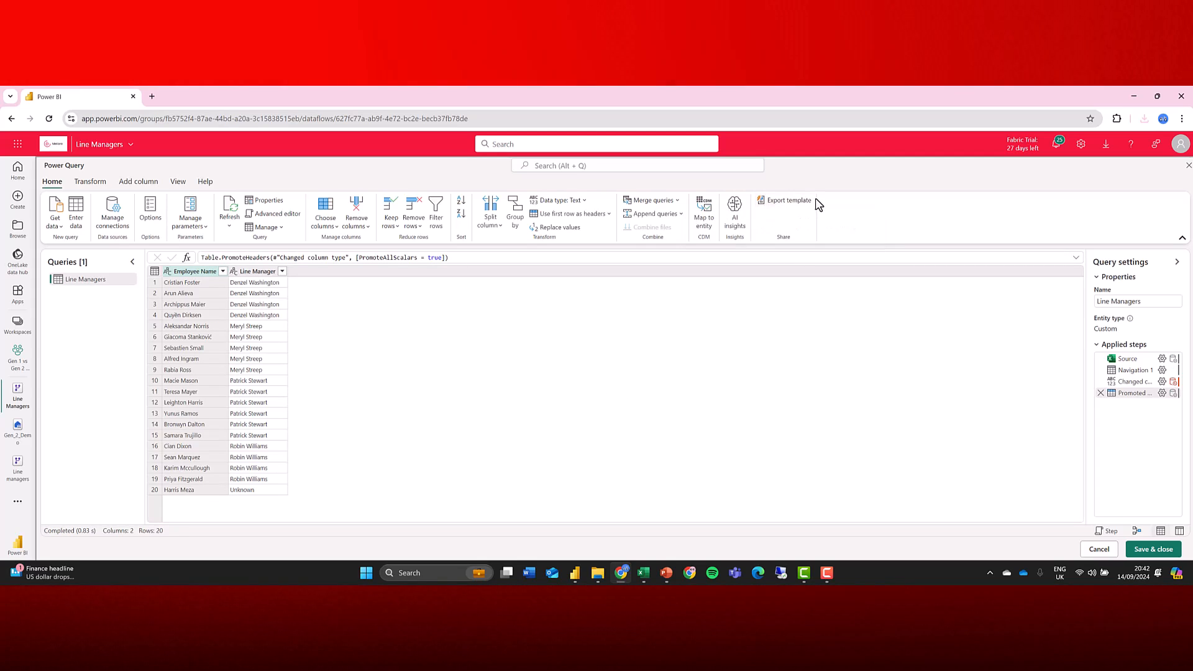
left_click(771, 201)
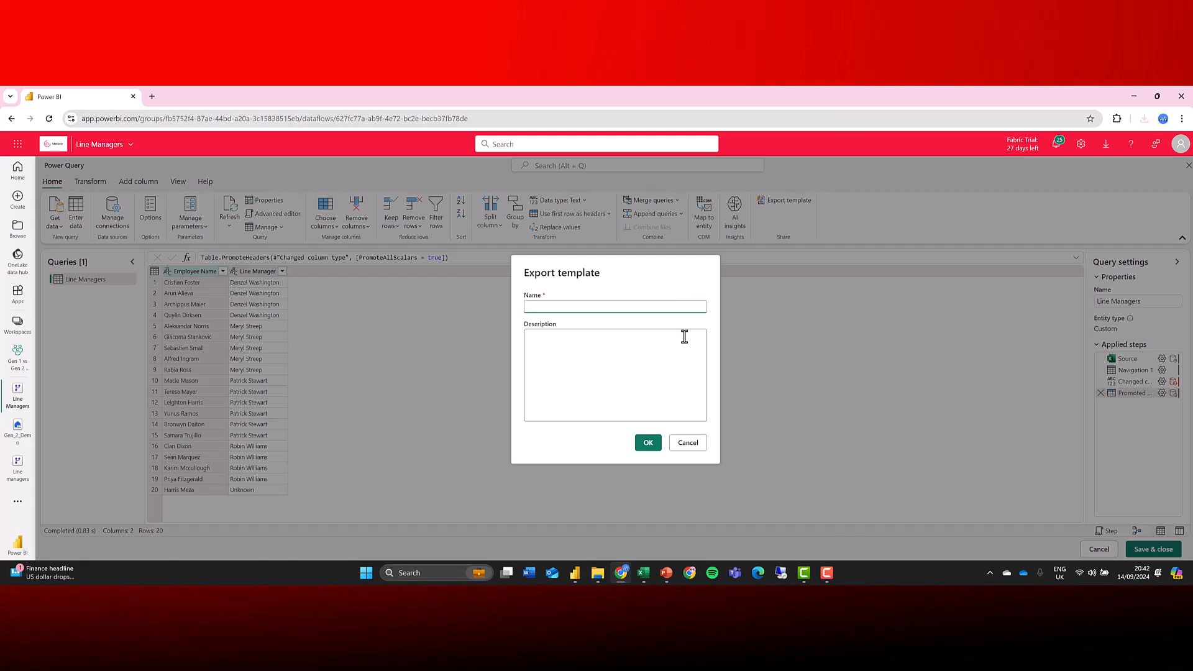
type("Line Manager")
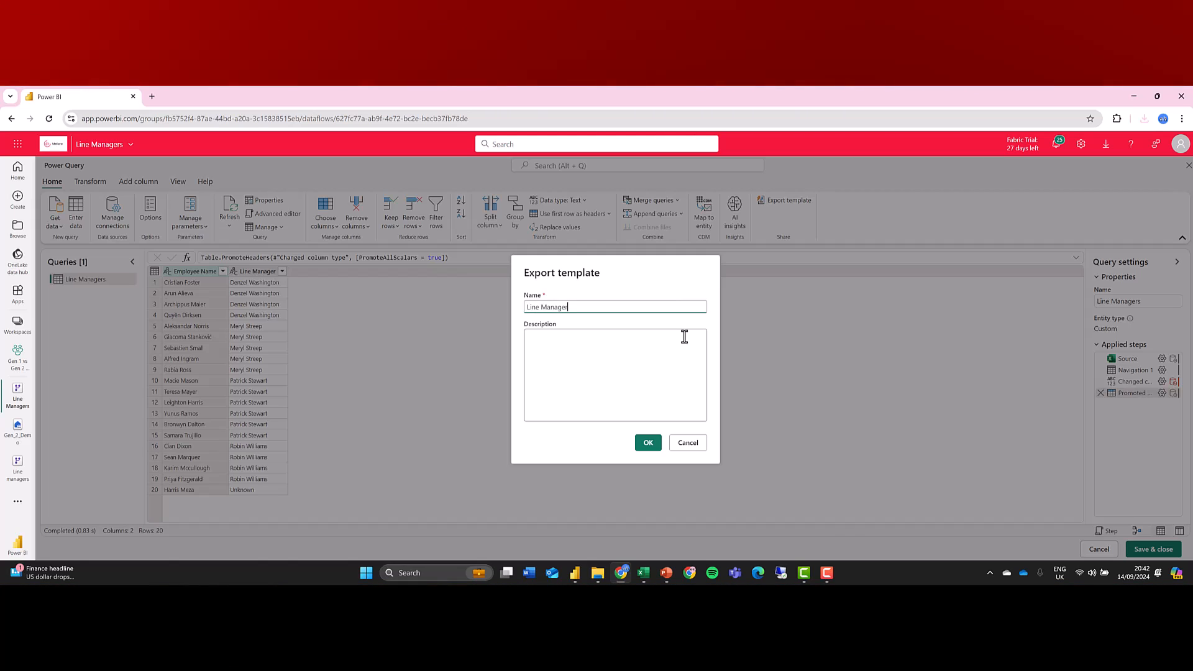
left_click(648, 443)
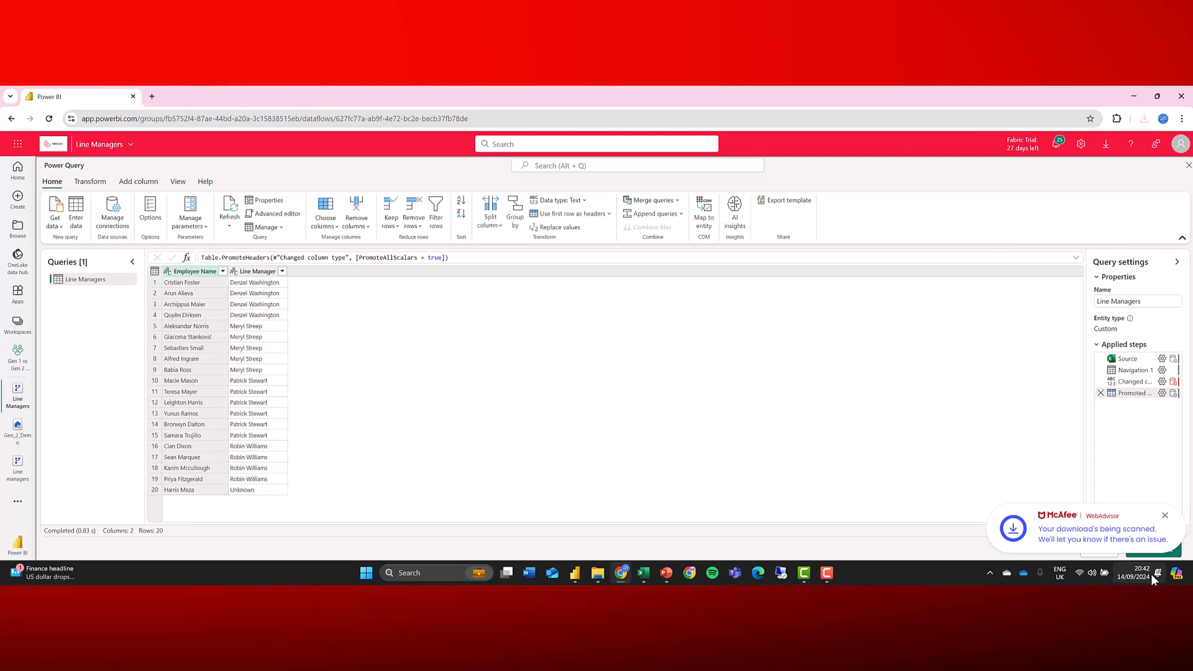
left_click(1110, 557)
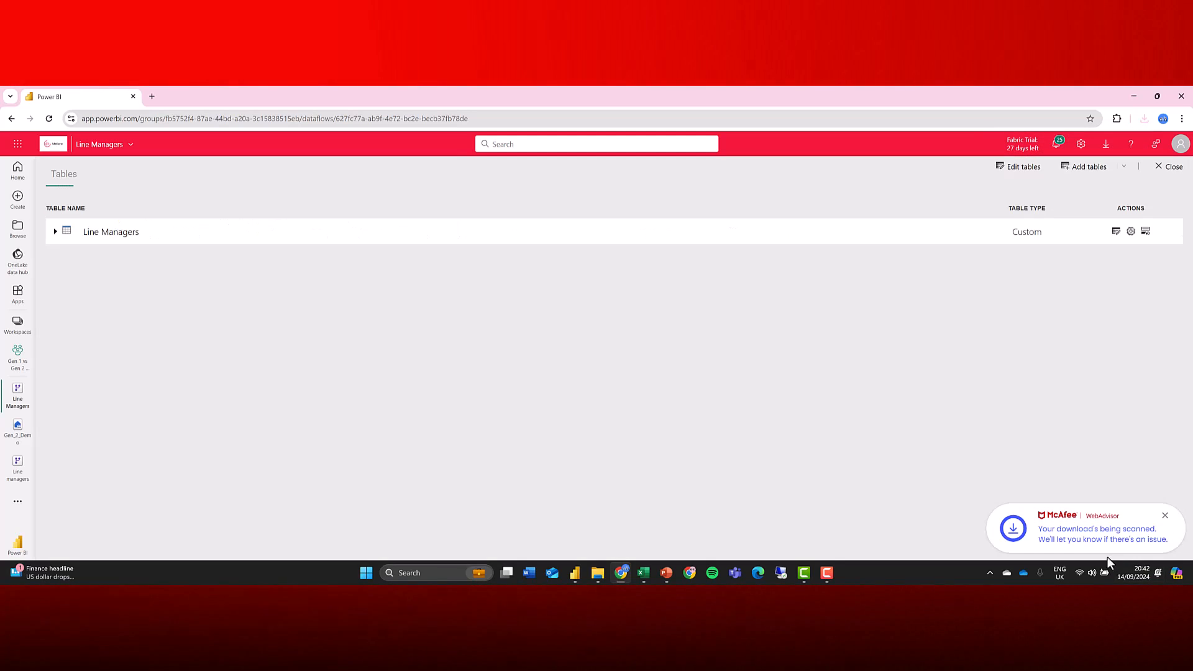
Create a new Dataflow Gen2 item in the Gen 1 vs Gen 2 Demos workspace.
left_click(18, 357)
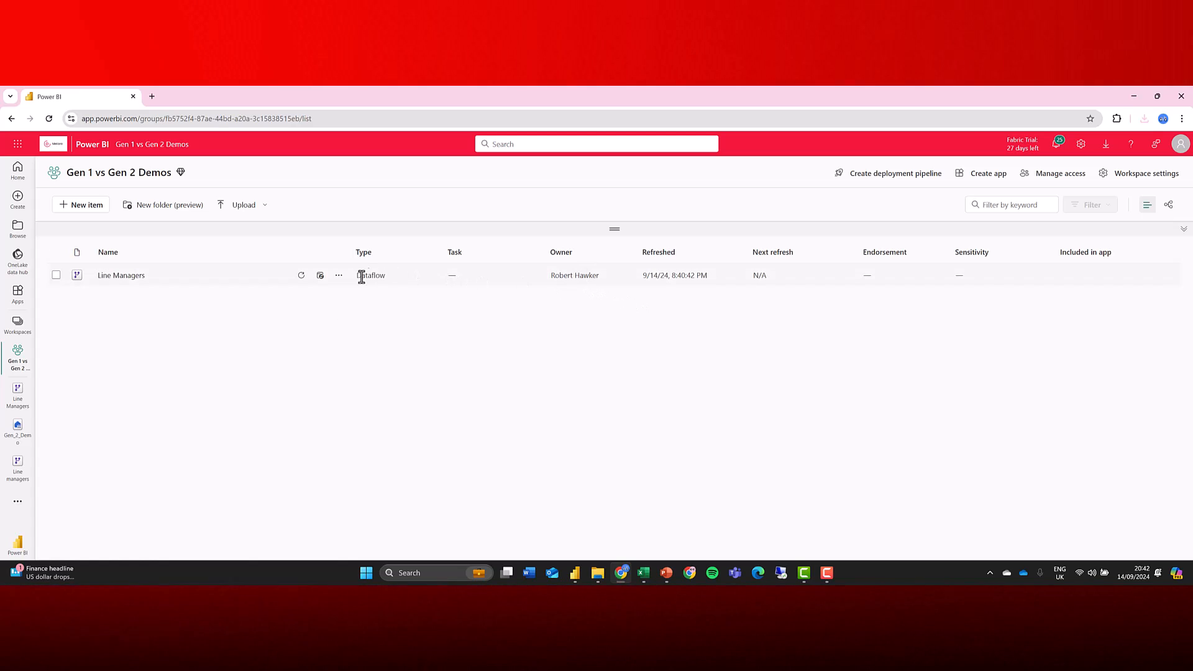
left_click(339, 275)
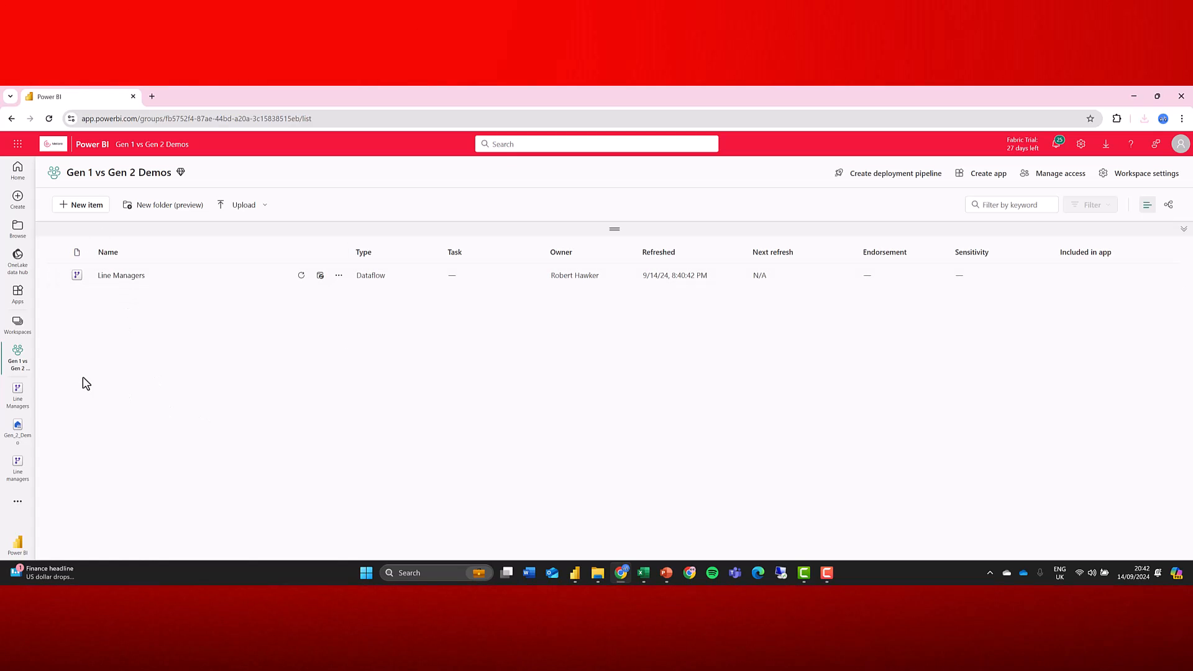
left_click(87, 209)
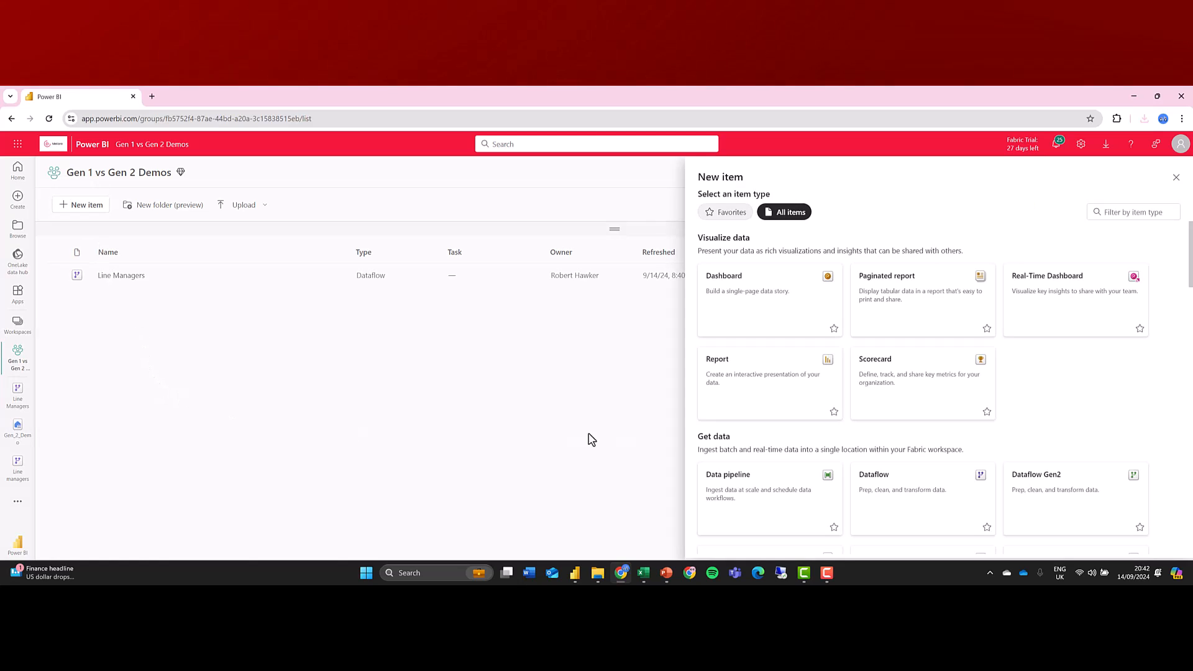
scroll(903, 389, "down", 8)
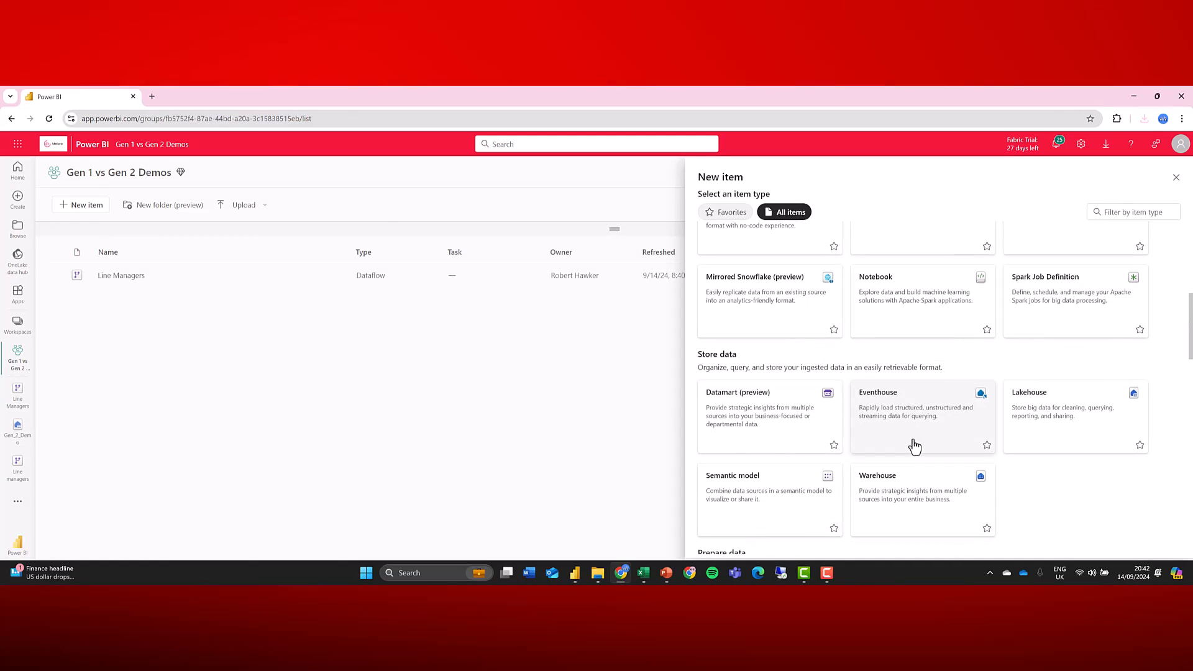
scroll(914, 445, "down", 2)
key("Escape")
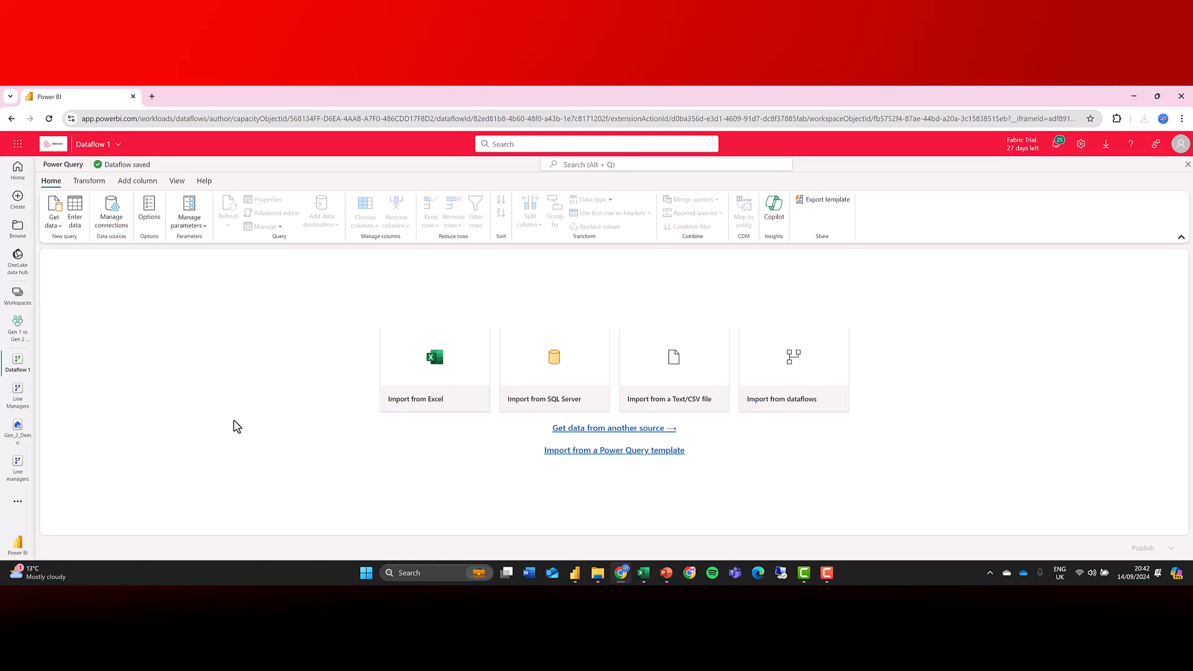
Import the Line Manager Power Query template file into the new dataflow.
left_click(619, 454)
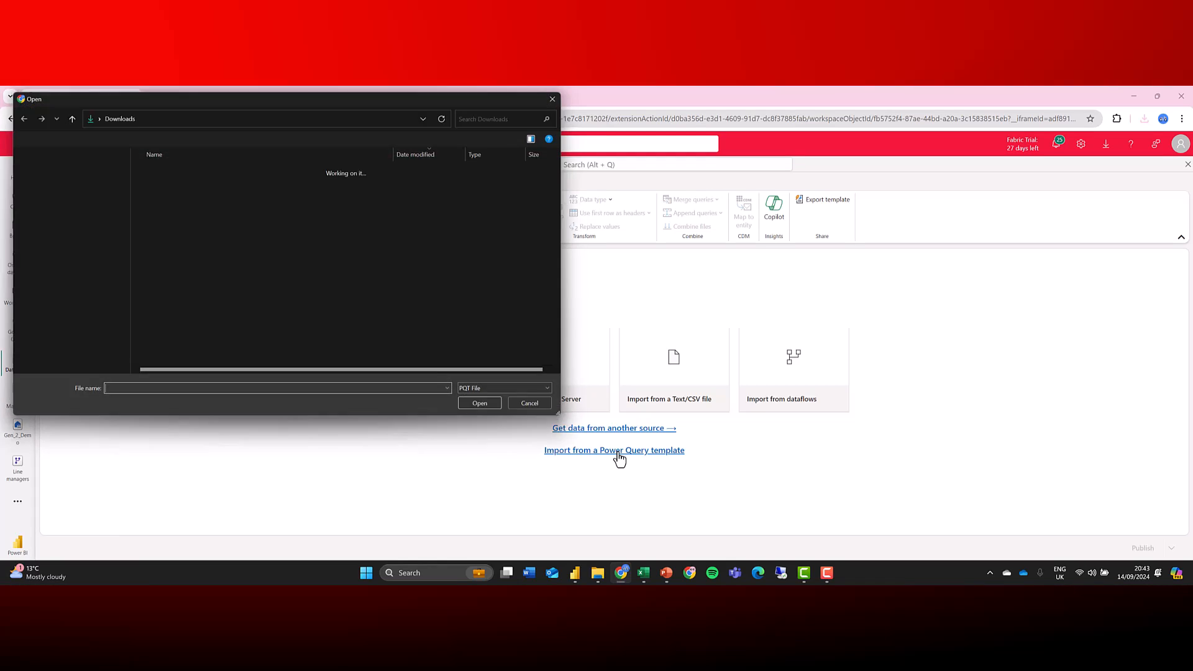
left_click(160, 179)
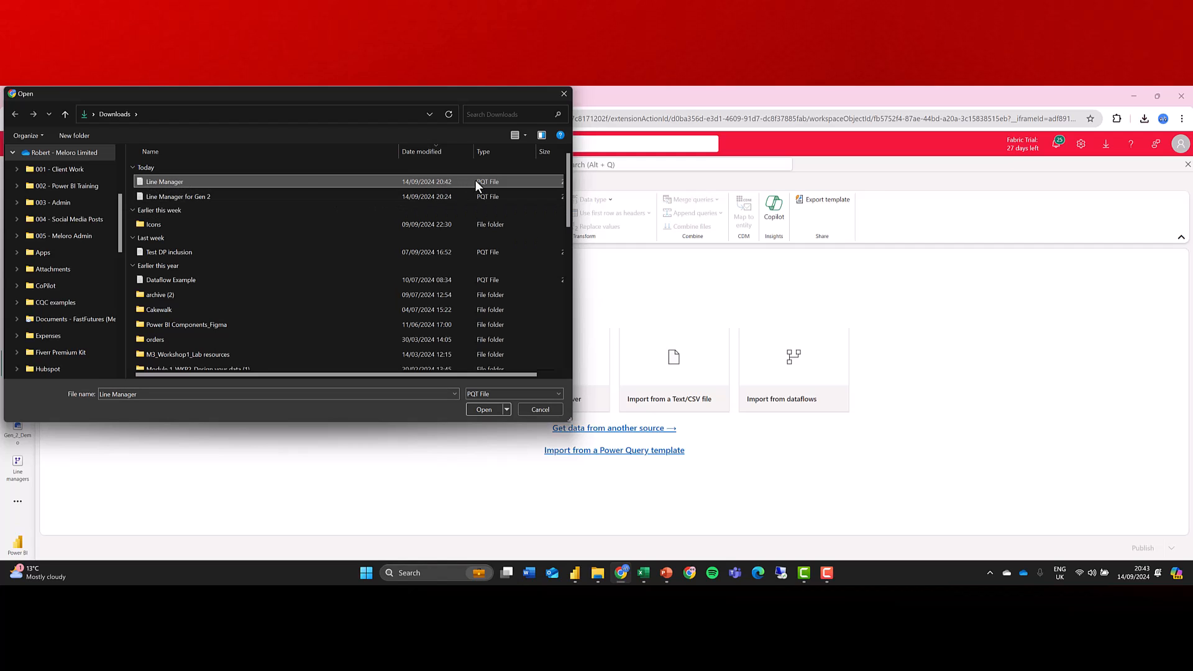
left_click(482, 408)
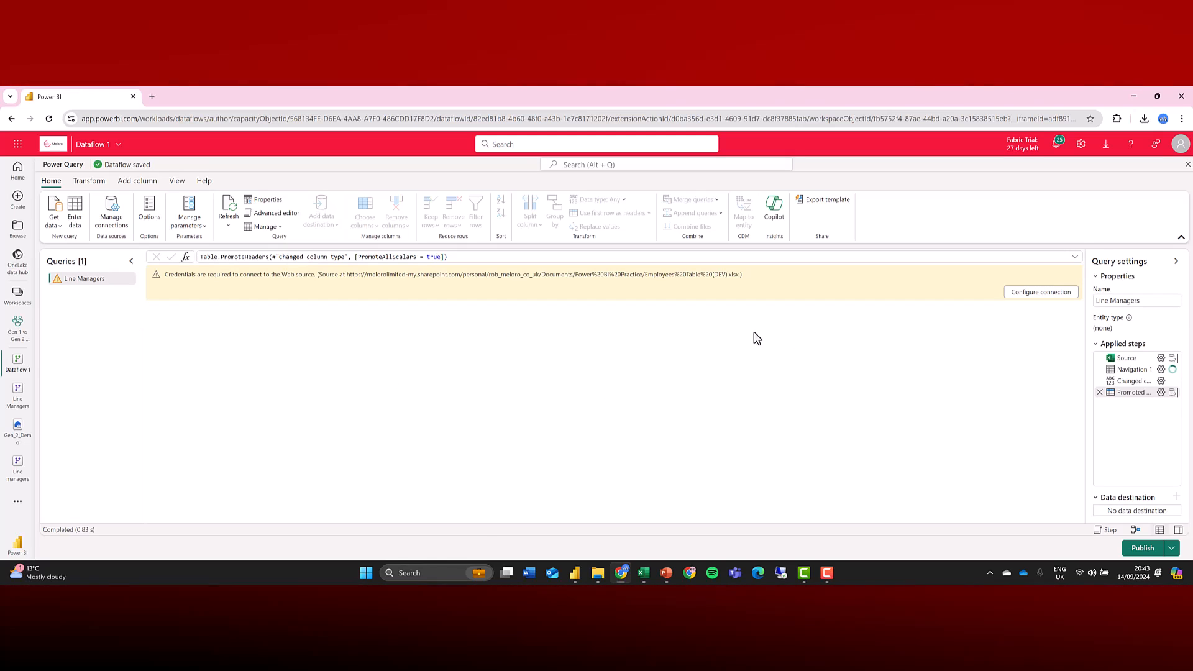
Configure the connection to the web data source with the existing organizational account, then publish the dataflow.
left_click(1012, 293)
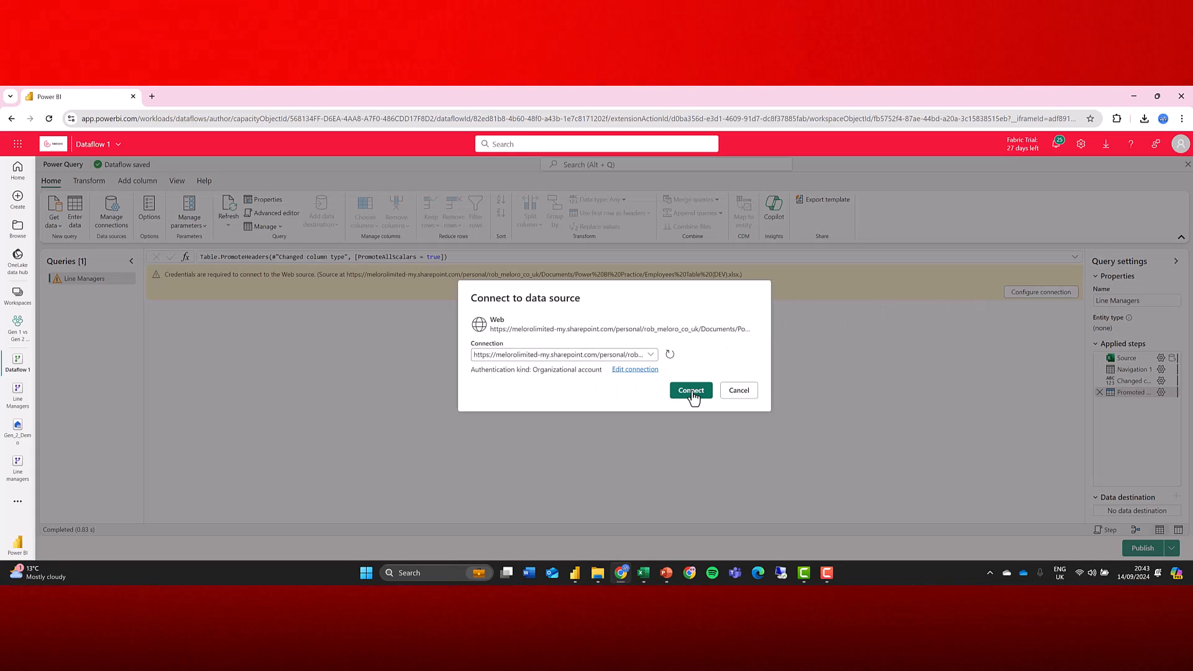
left_click(691, 392)
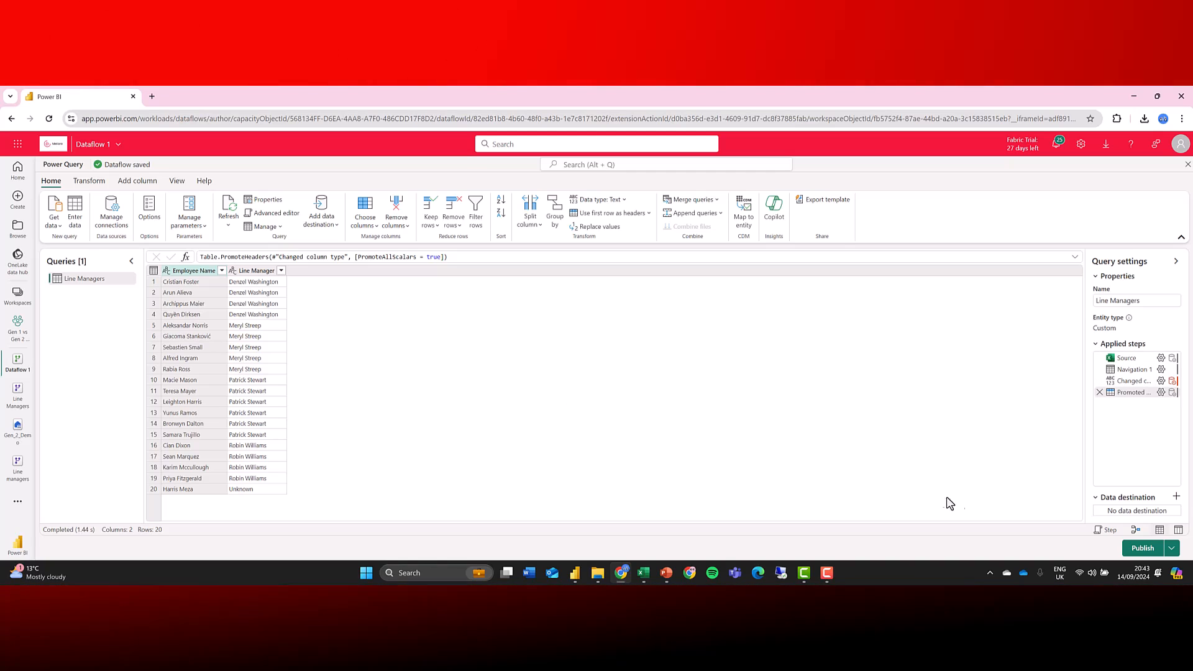
left_click(1149, 551)
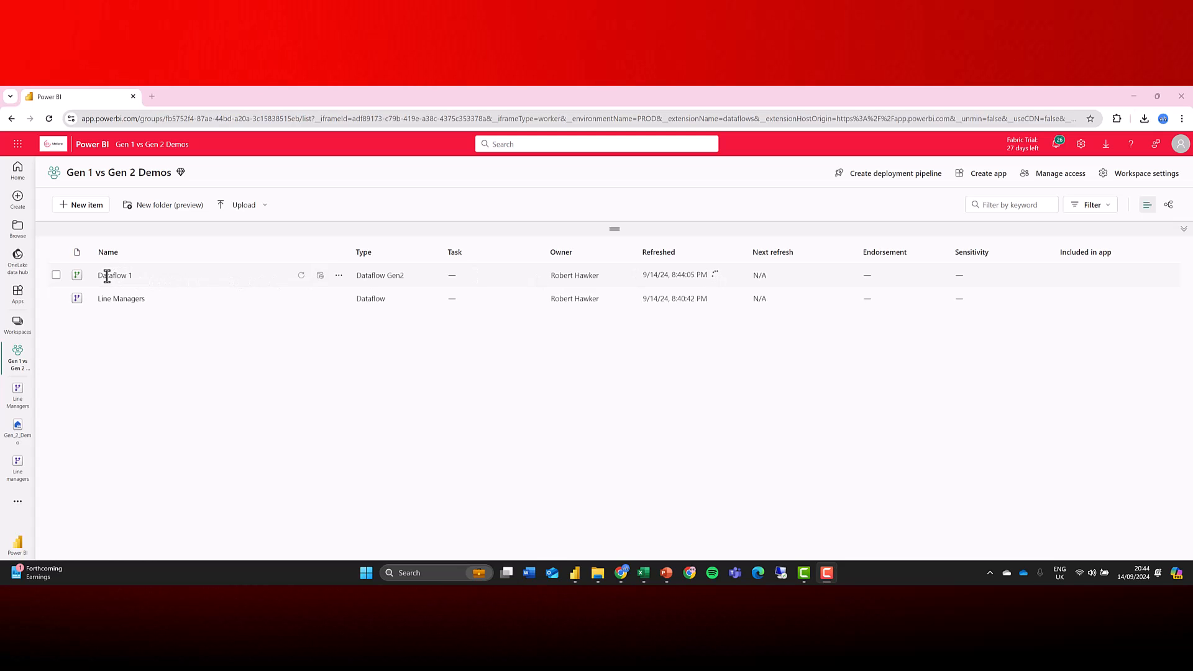
double_click(120, 278)
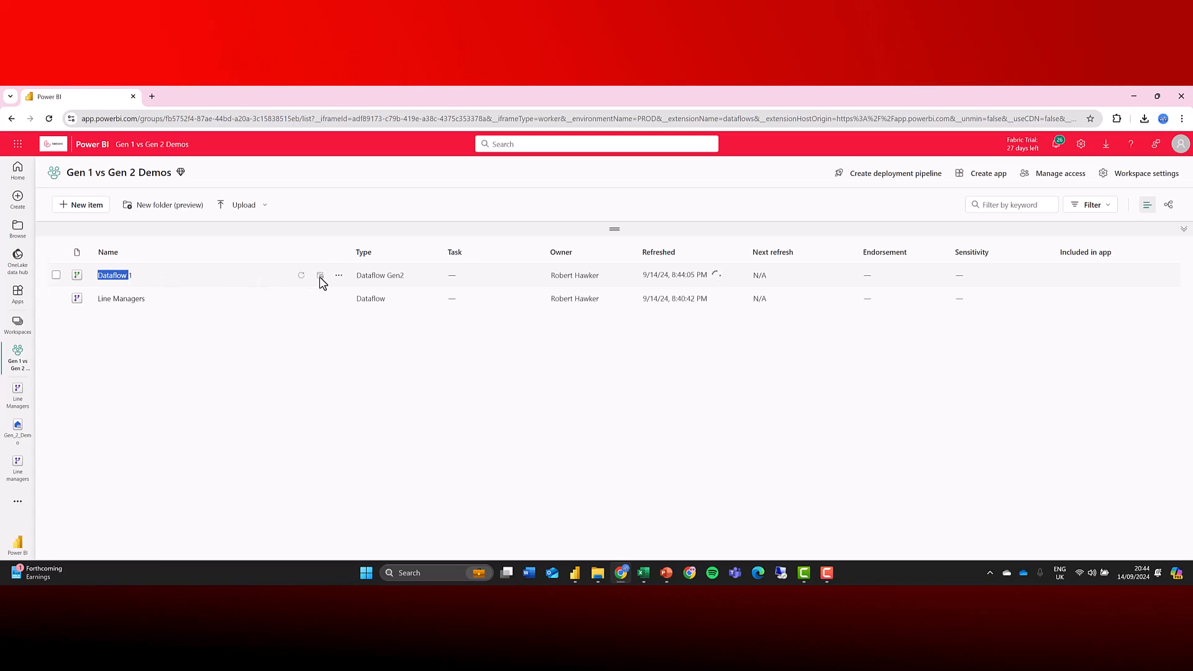
left_click(339, 276)
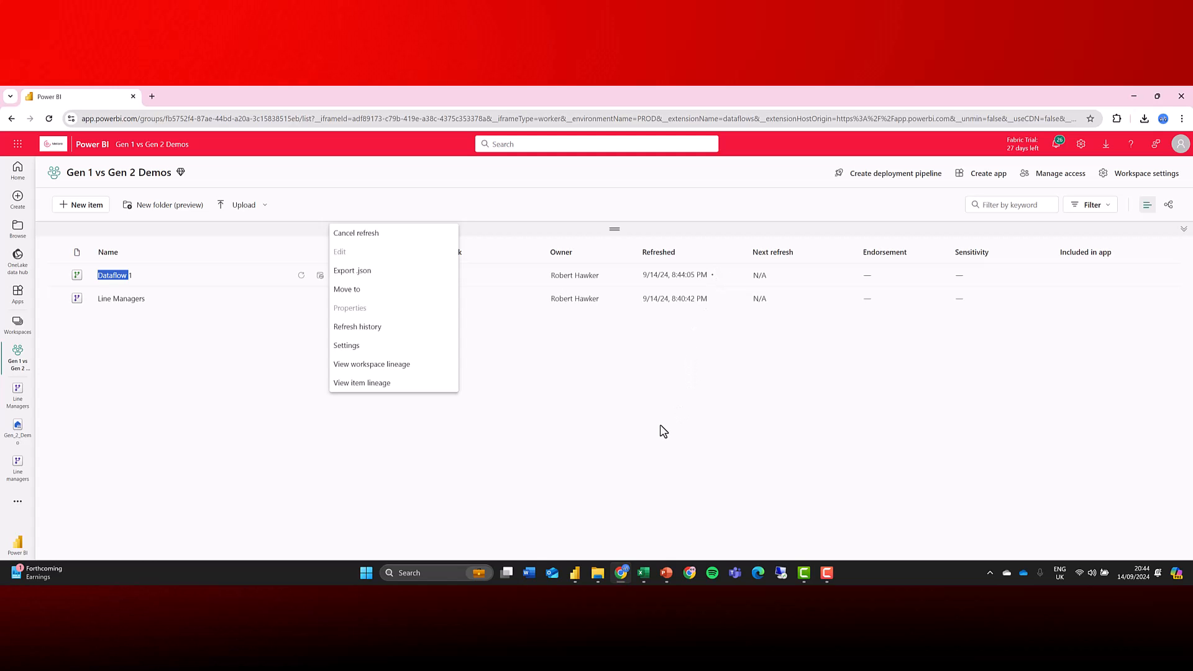
left_click(619, 445)
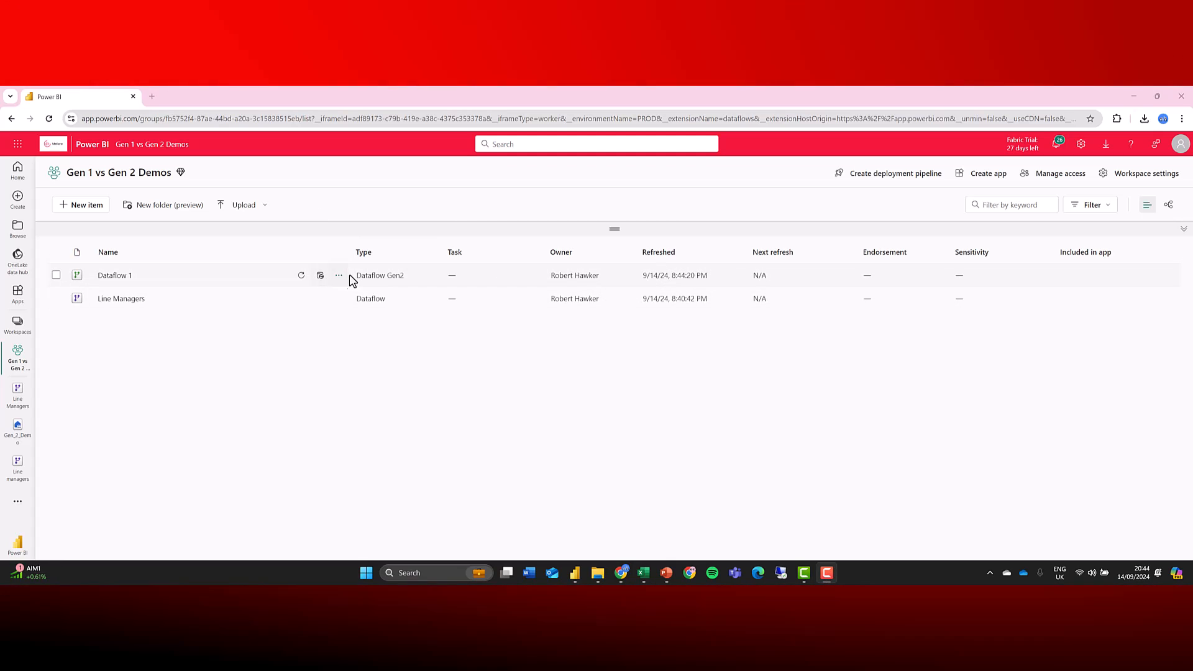
Open Dataflow 1, rename it Line Managers Gen 2, and publish it.
left_click(120, 280)
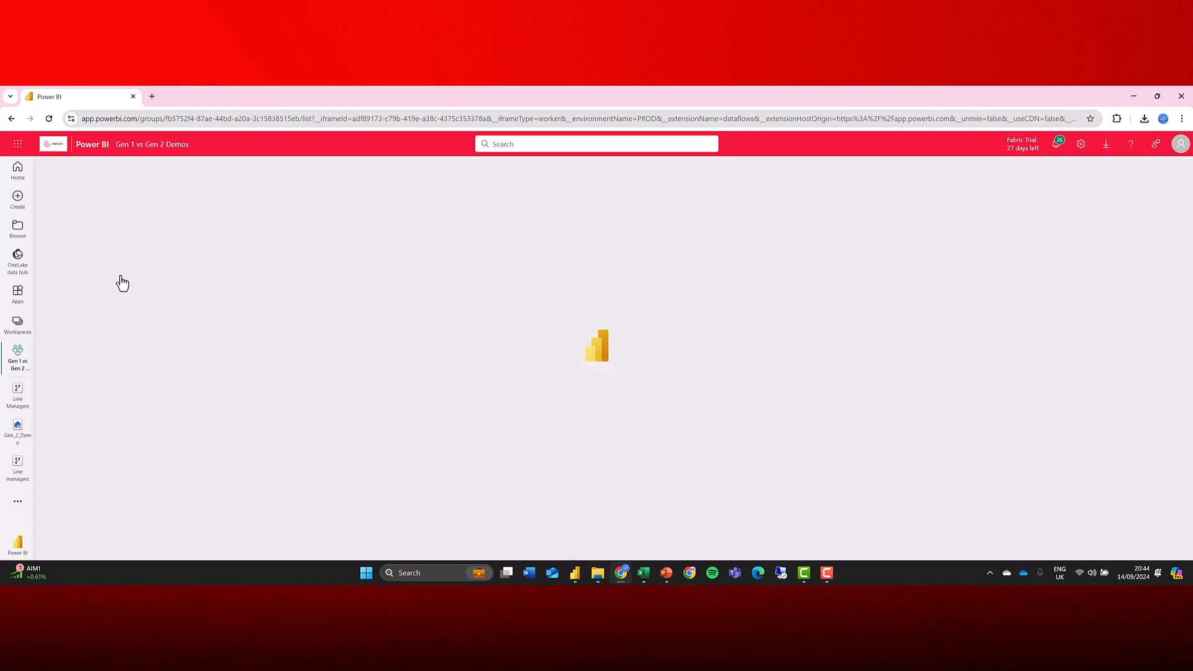
left_click(113, 149)
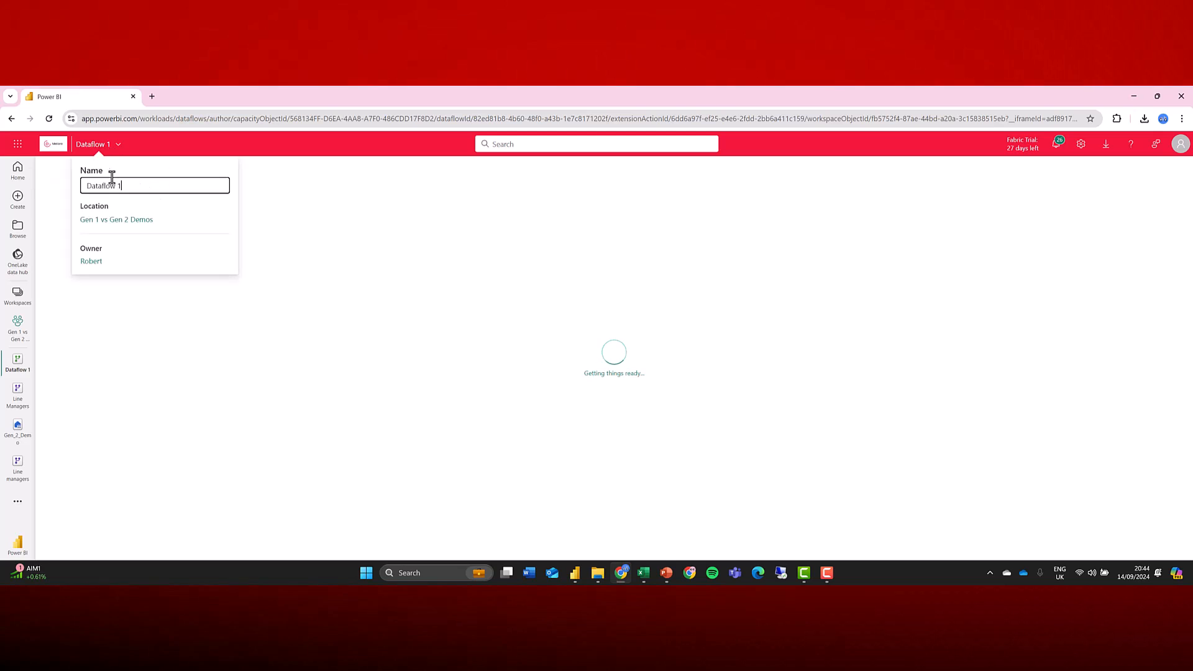
left_click_drag(138, 186, 50, 193)
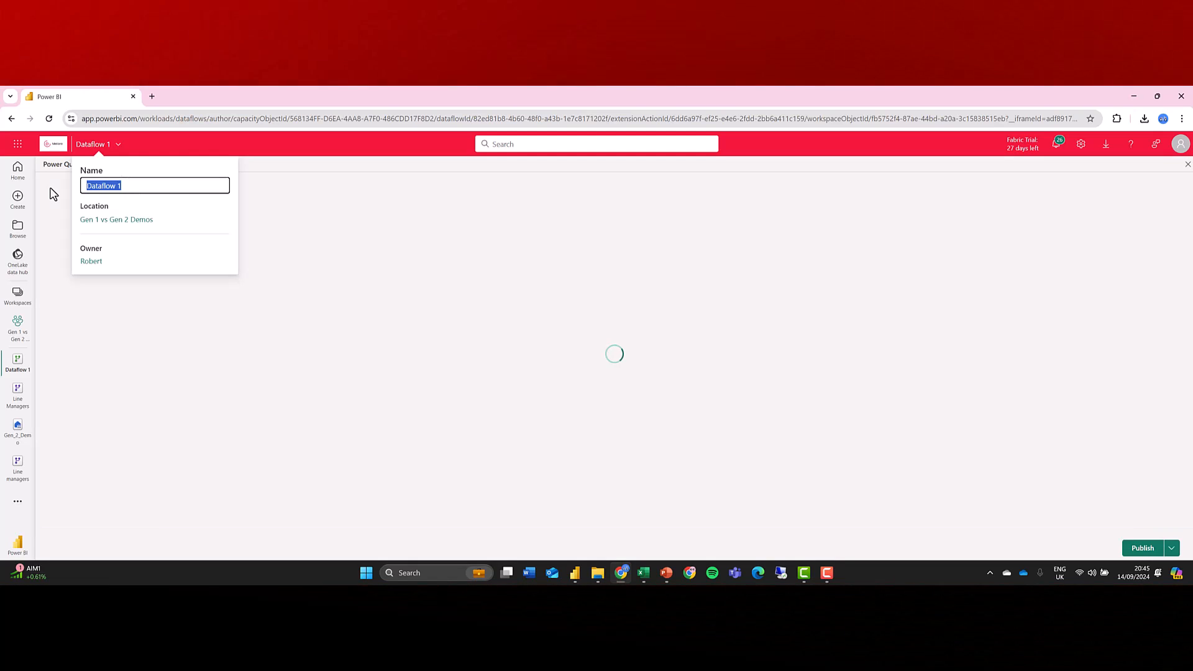
type("Line Managers Gen 2")
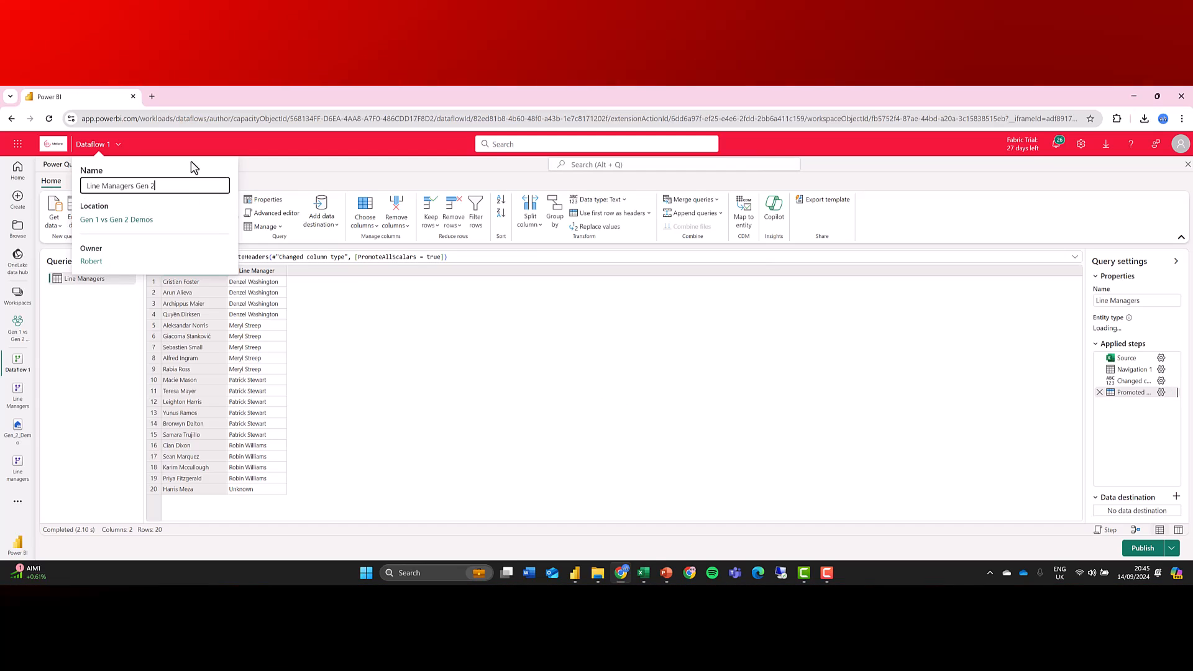
left_click(1141, 555)
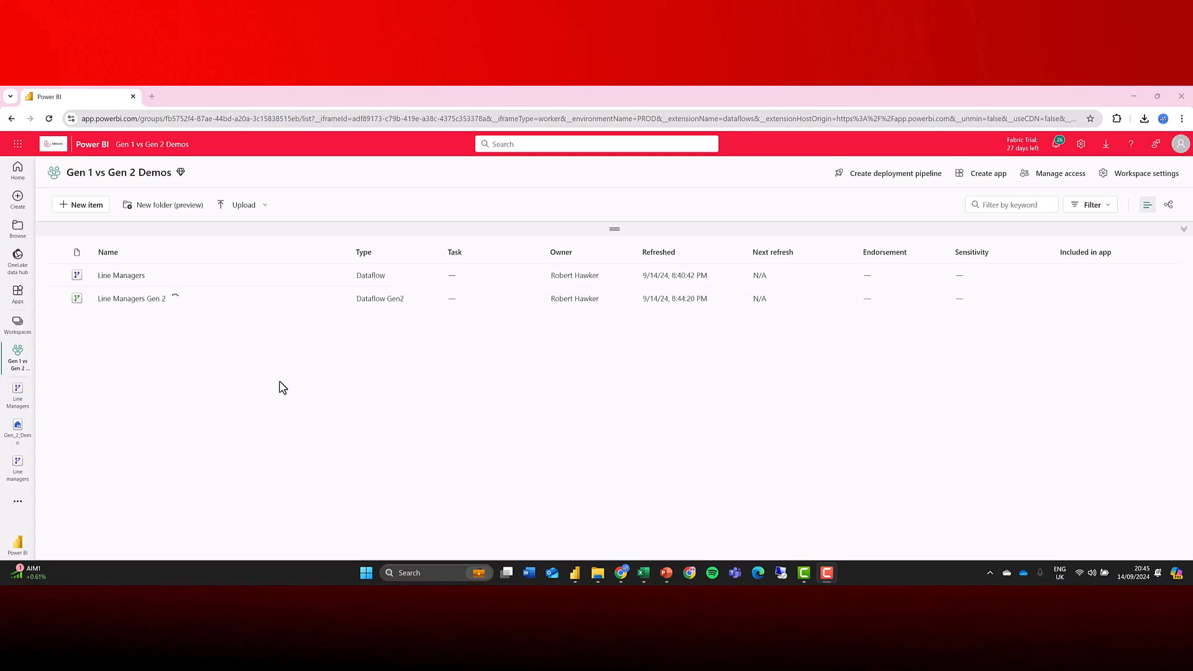
Create a new lakehouse named Gen_2_Demo in the Gen 1 vs Gen 2 Demos workspace.
left_click(67, 214)
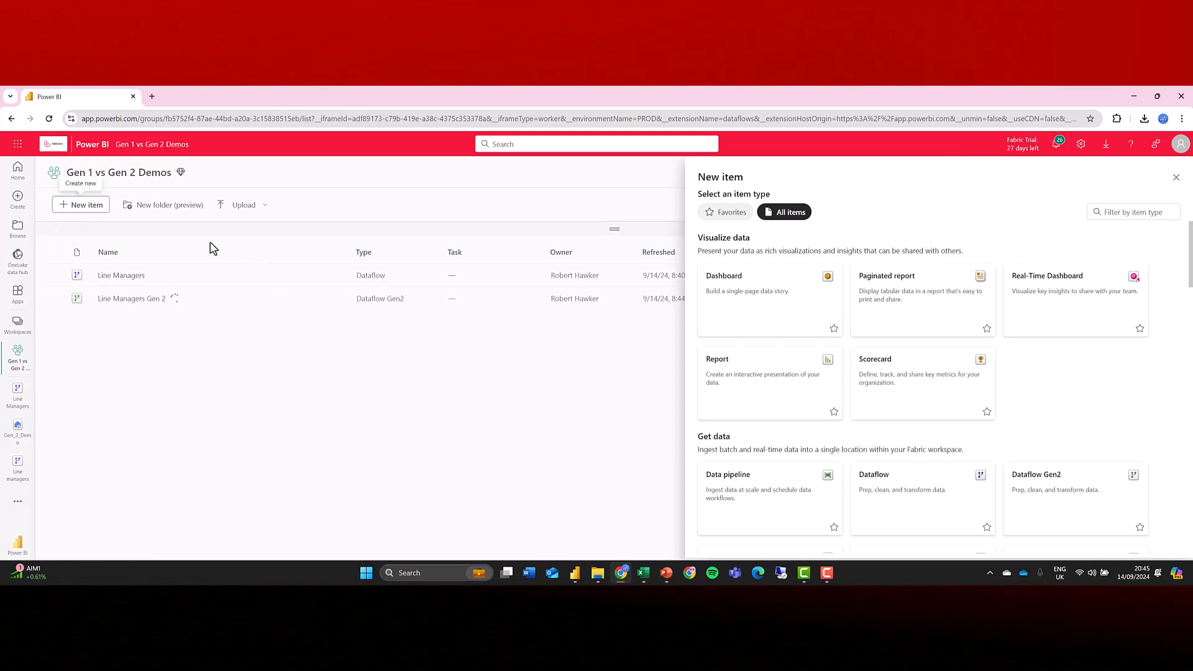
scroll(870, 406, "down", 6)
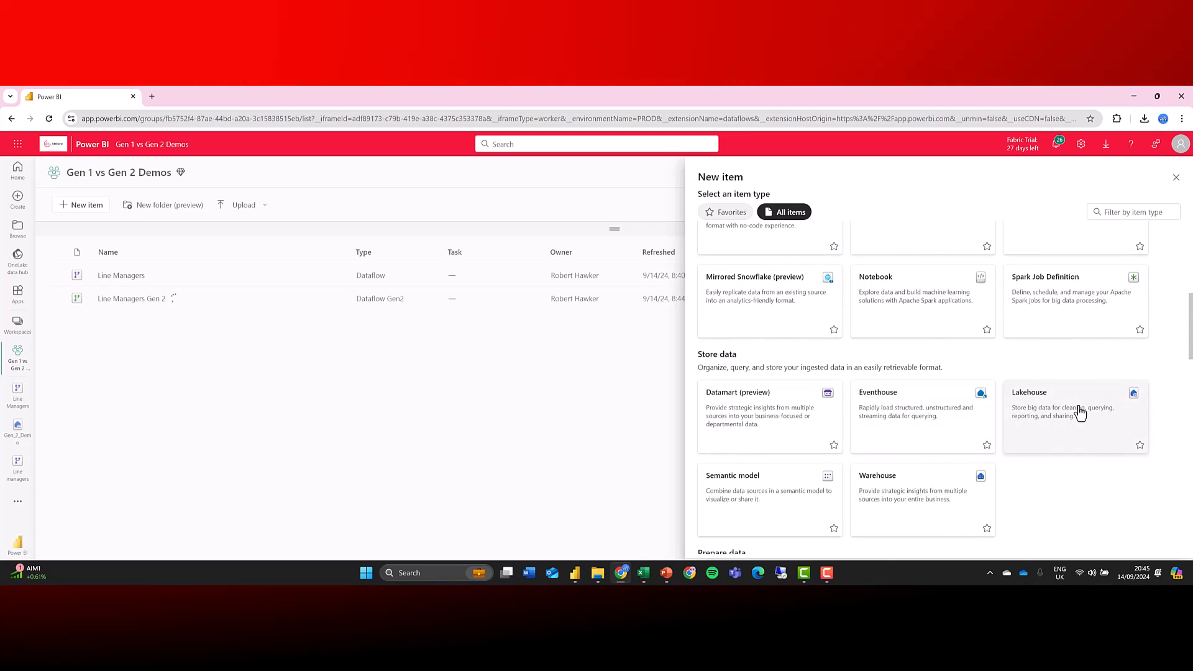
left_click(1080, 413)
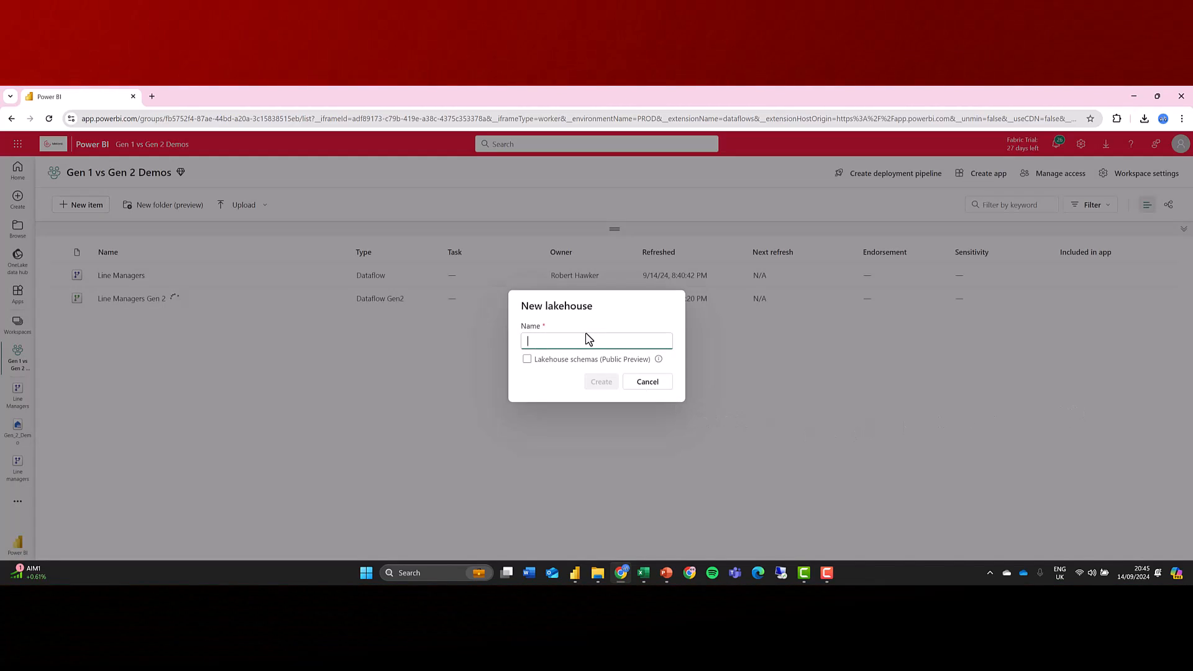
type("Gen")
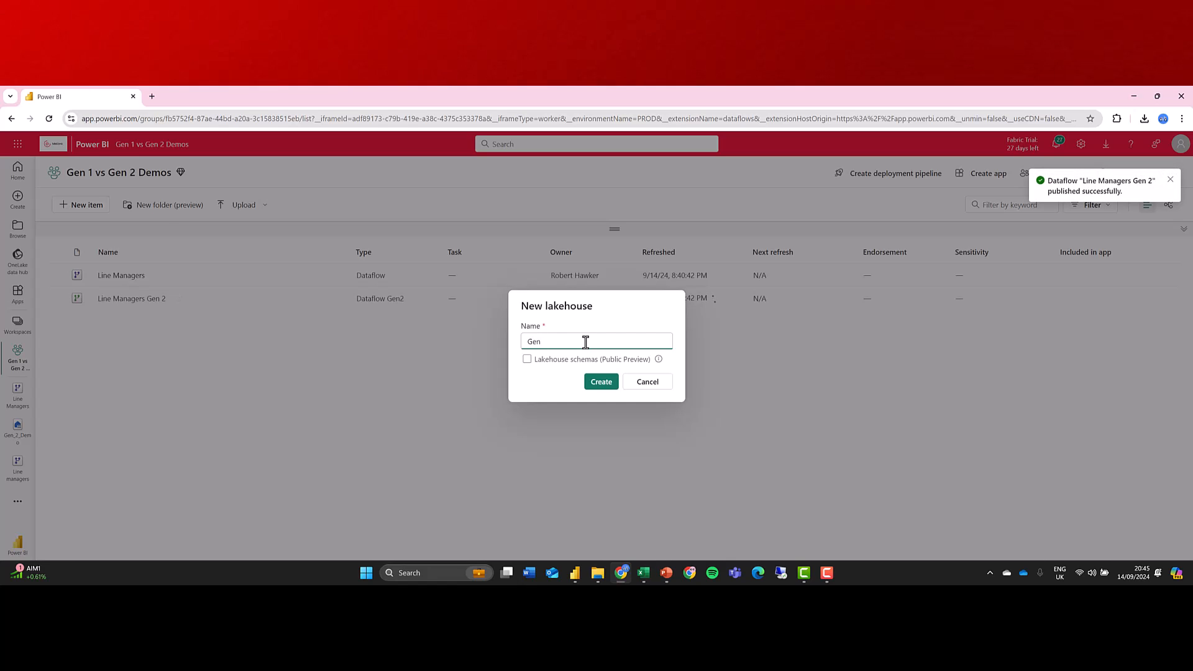
type("_2_Demo")
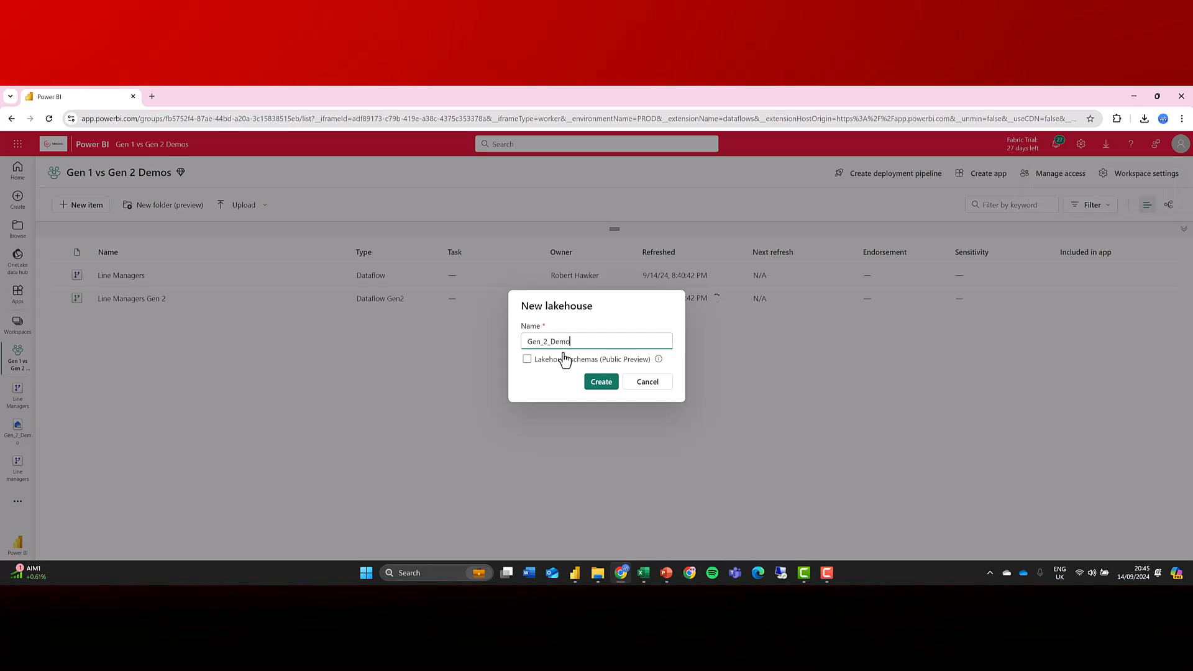
left_click(593, 385)
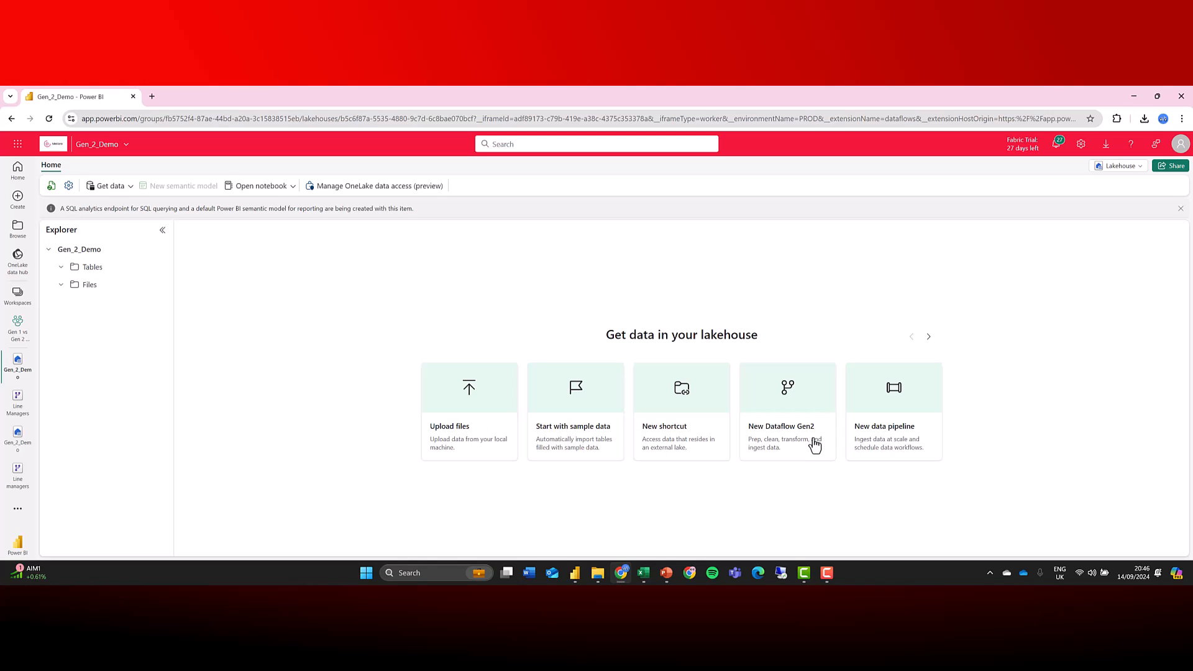
Open the Line Managers Gen 2 dataflow and add a Lakehouse data destination using the existing connection.
left_click(20, 324)
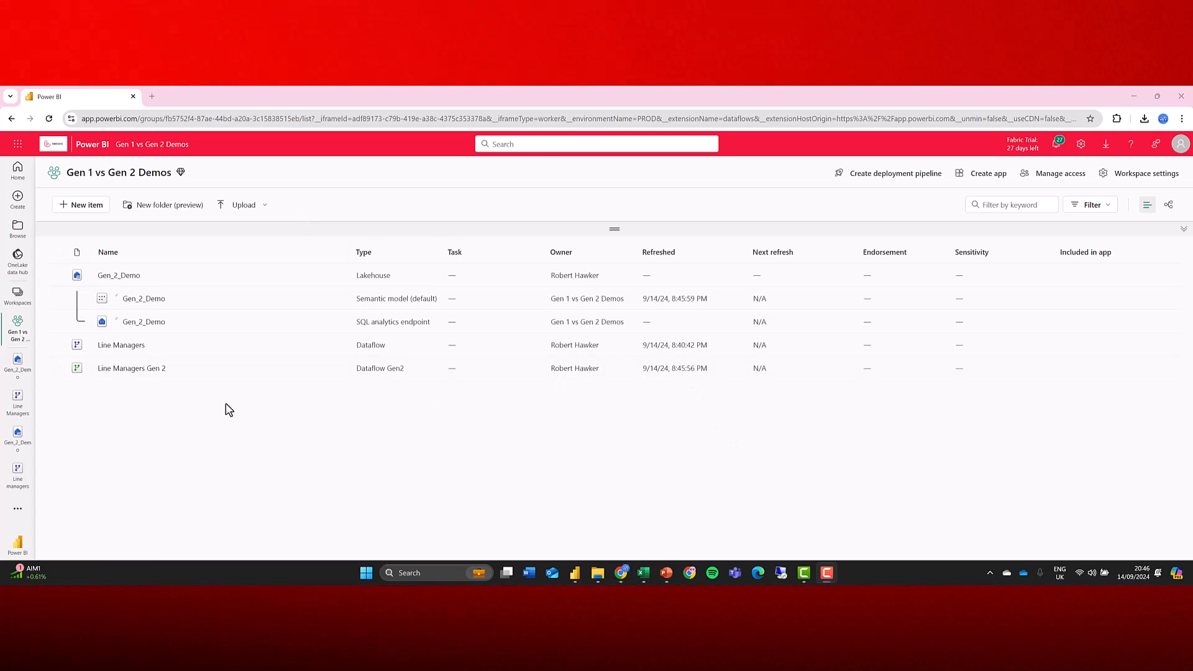
left_click(132, 369)
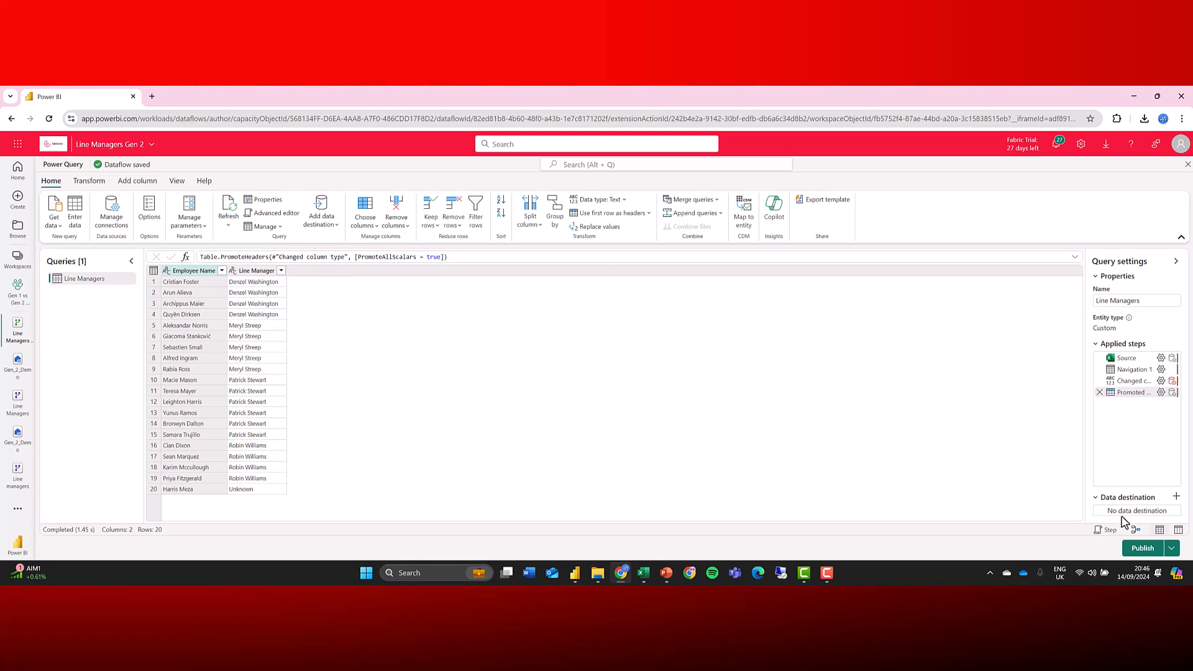
left_click(321, 219)
left_click(338, 242)
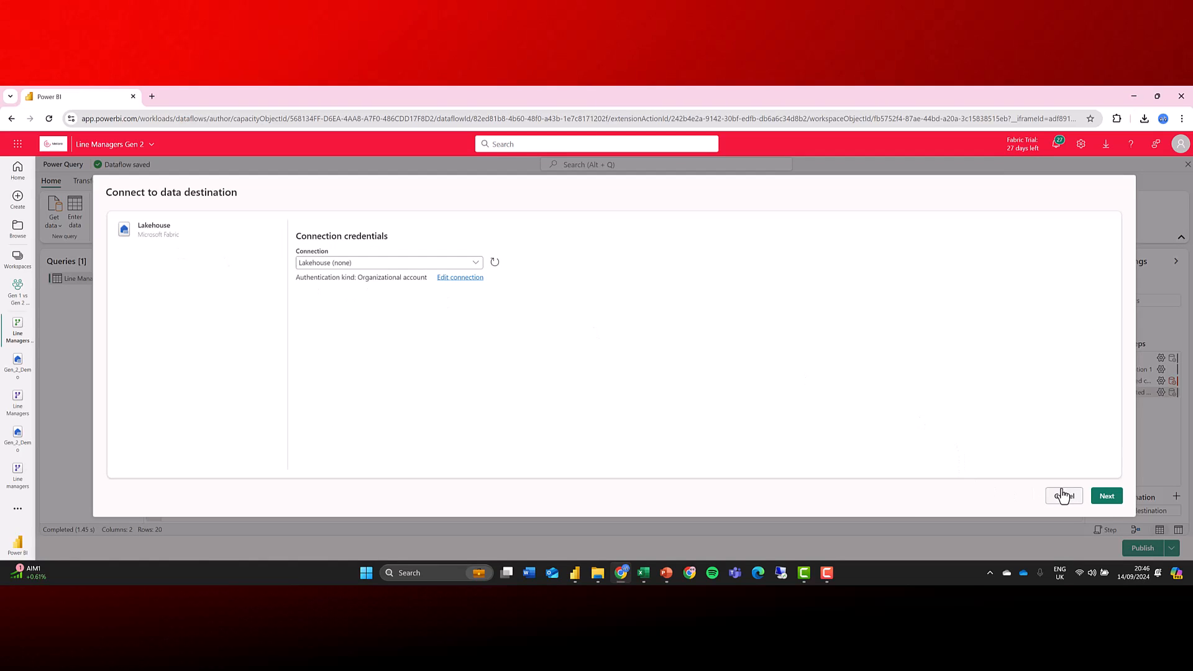
left_click(1106, 496)
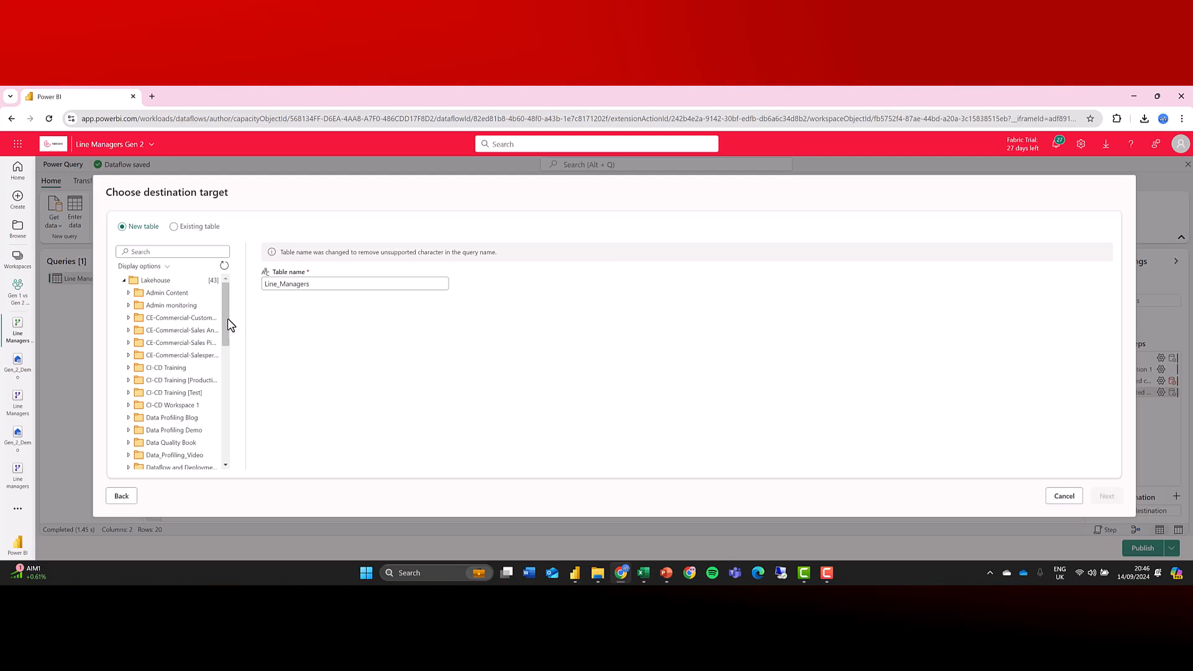
Target a new Line_Managers table in the Gen_2_Demo lakehouse, save the automatic destination settings, and publish the dataflow.
scroll(181, 312, "down", 3)
scroll(177, 361, "down", 5)
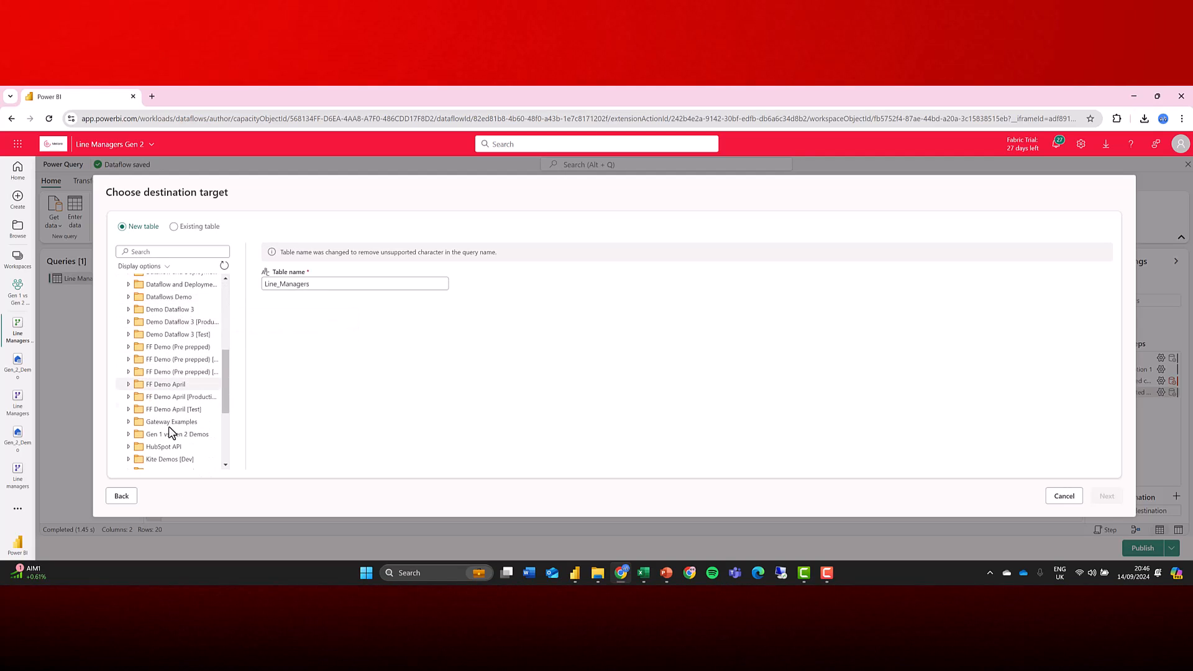
left_click(130, 435)
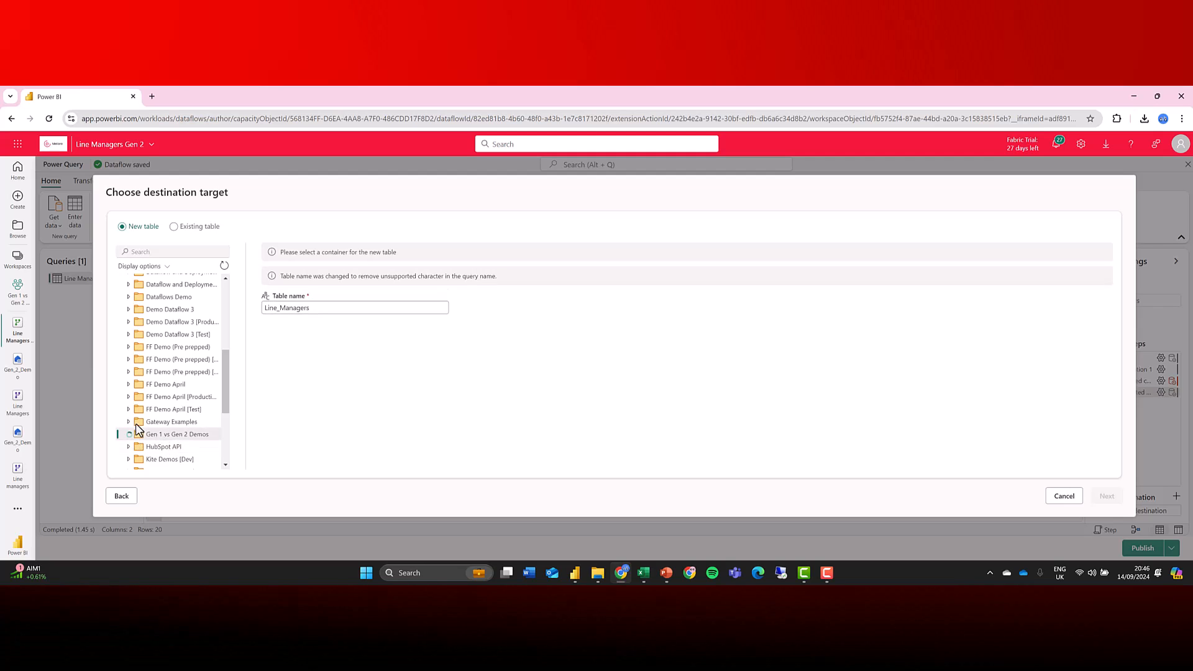
scroll(138, 419, "down", 2)
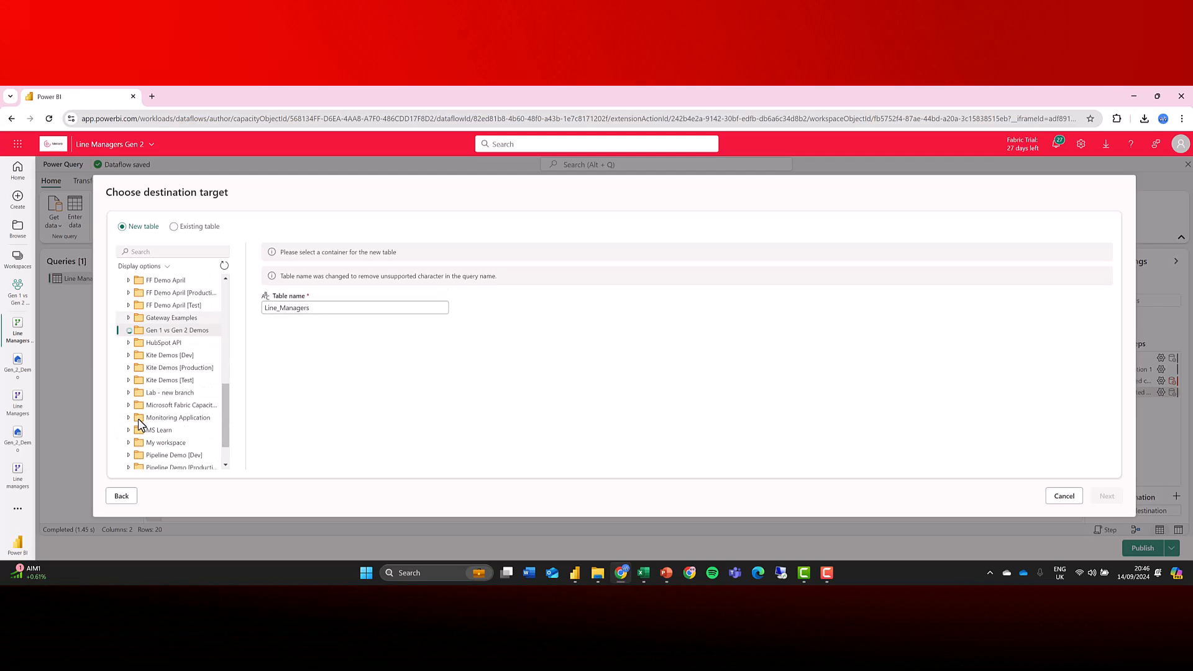
left_click(134, 355)
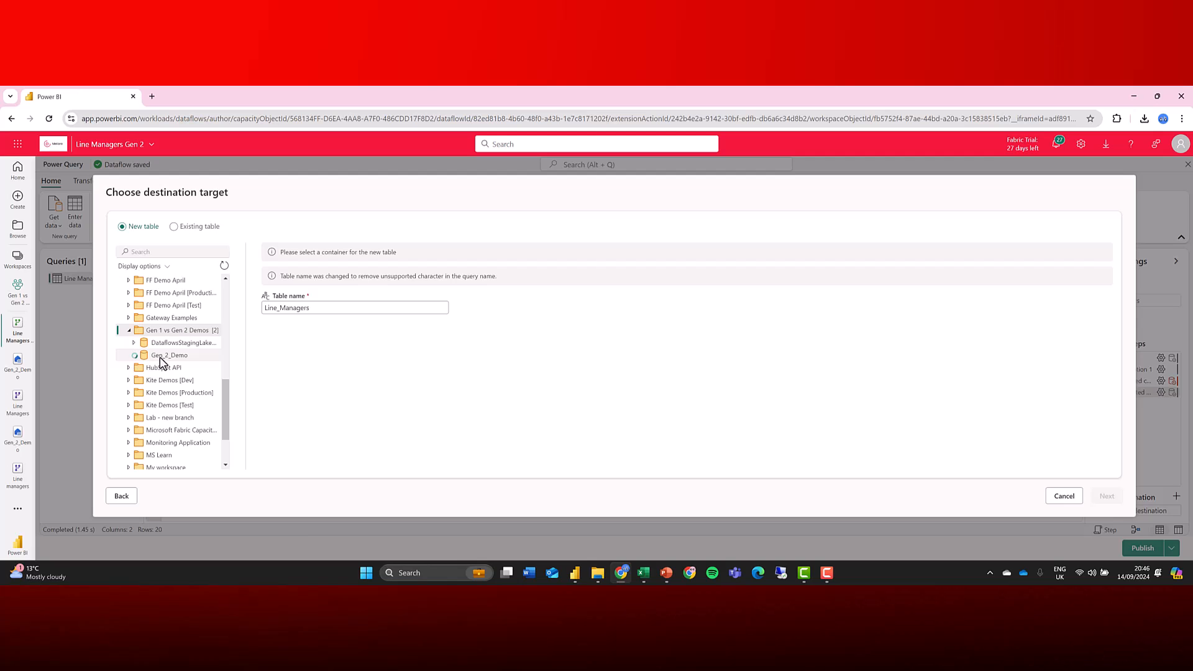
left_click(160, 358)
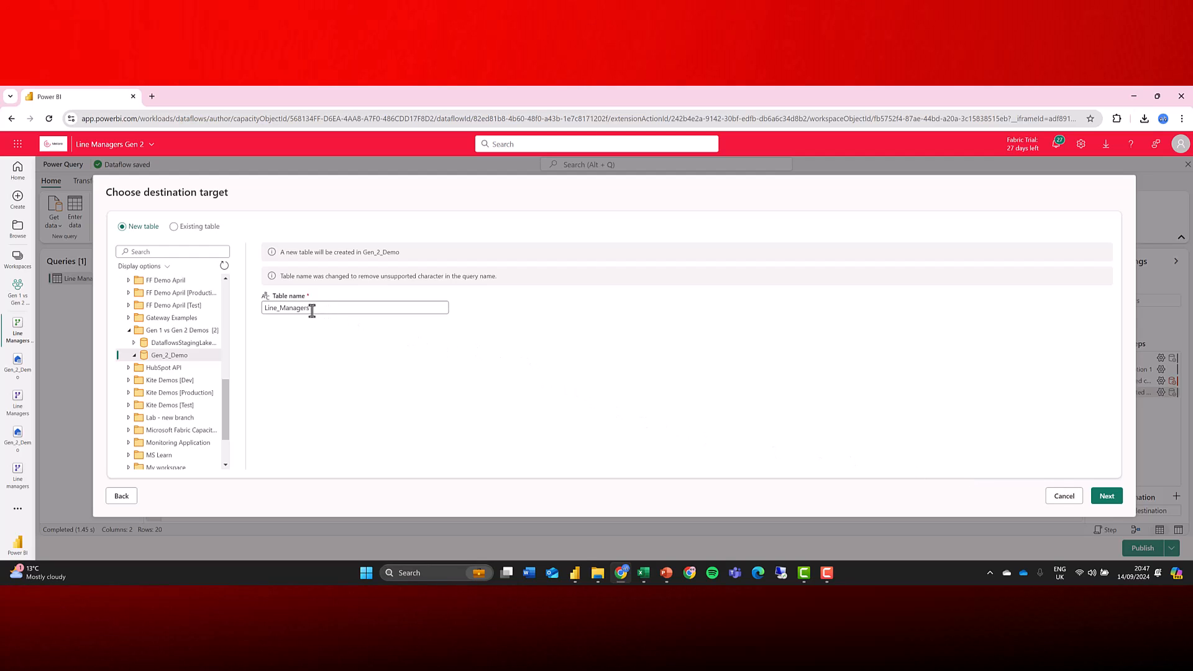
left_click(1107, 496)
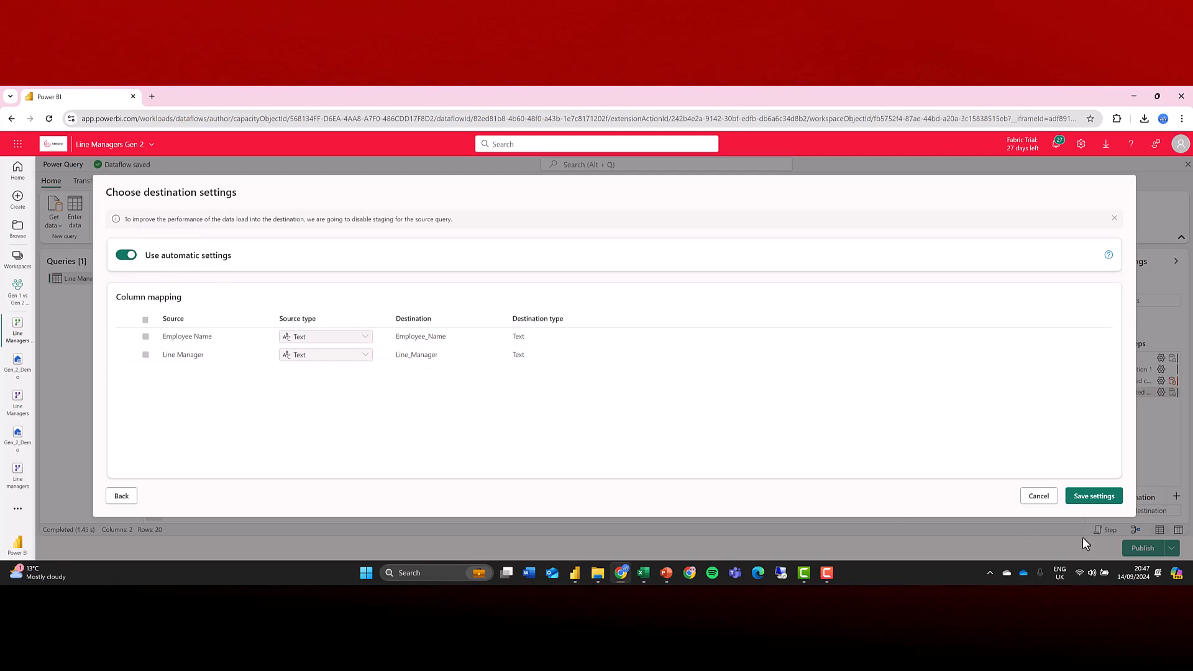
left_click(1092, 498)
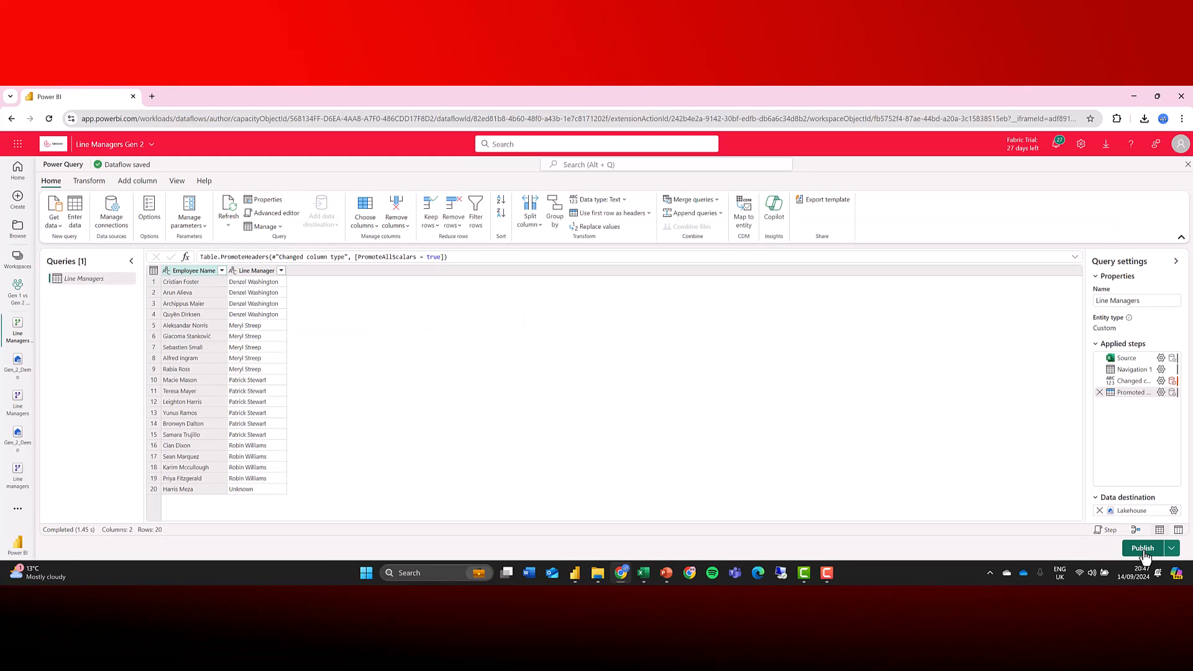
left_click(1142, 550)
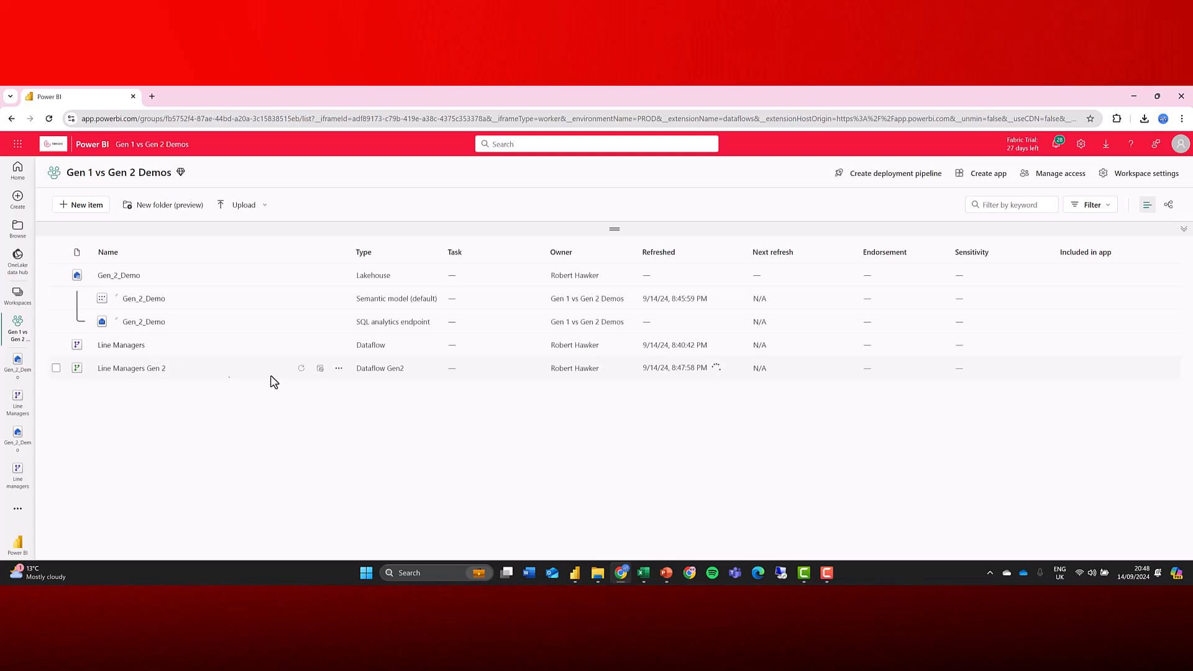
Open the Gen_2_Demo lakehouse, refresh its tables, and preview the Line_Managers table.
mouse_move(718, 373)
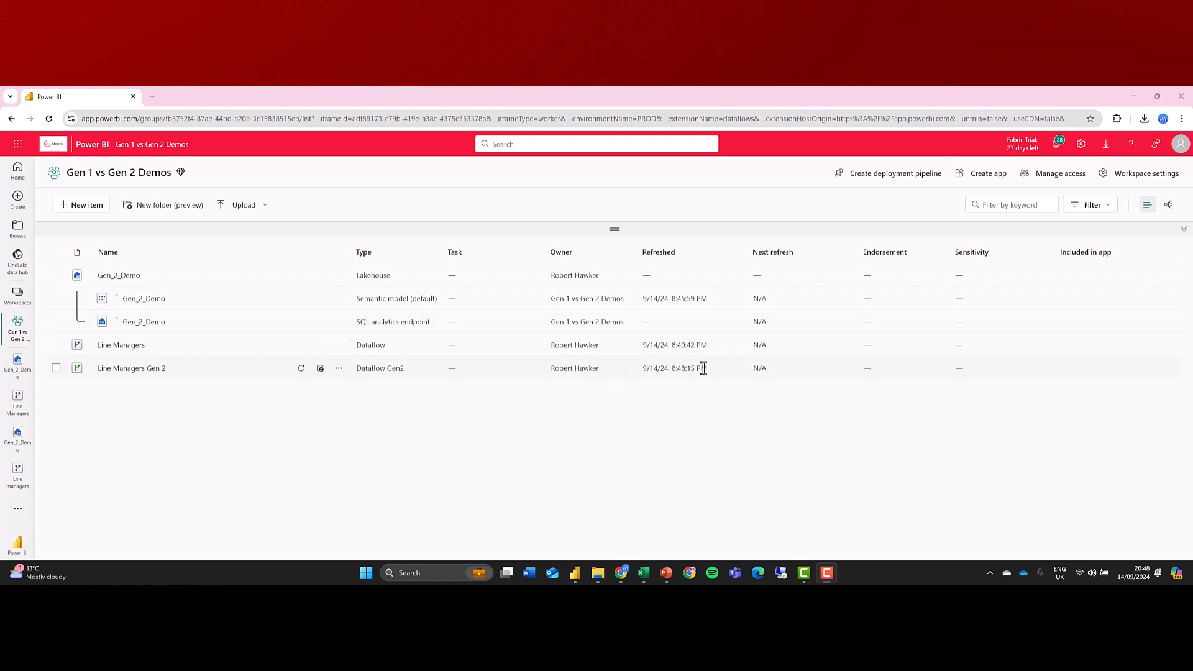
left_click(111, 275)
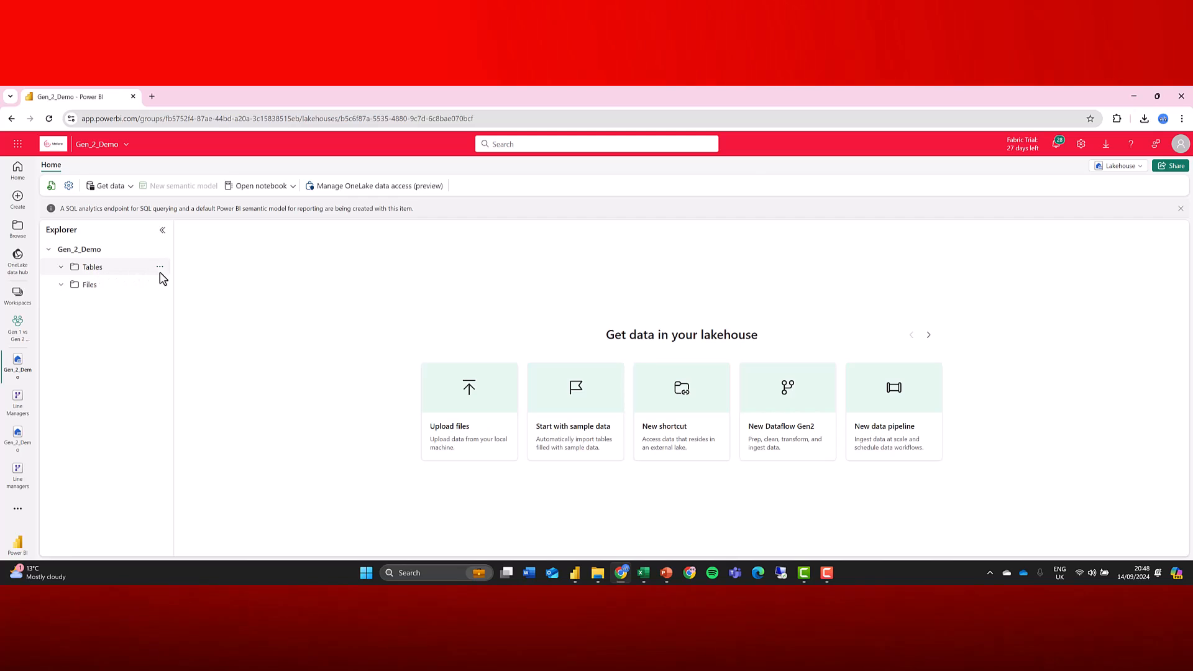
left_click(161, 270)
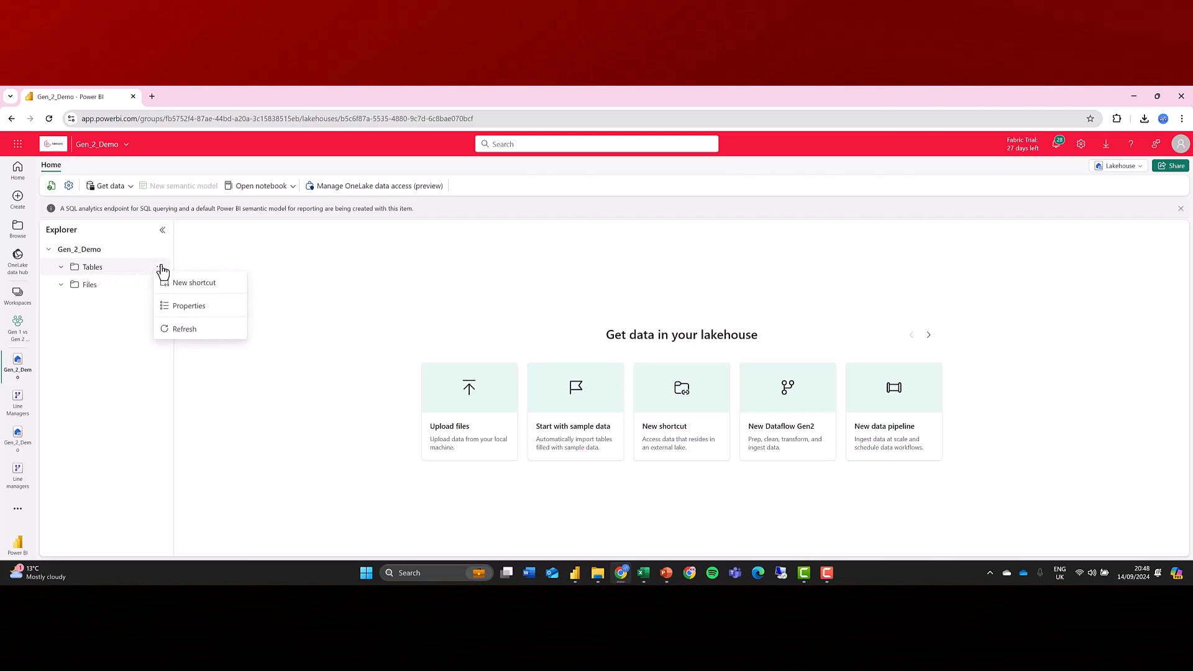
left_click(187, 334)
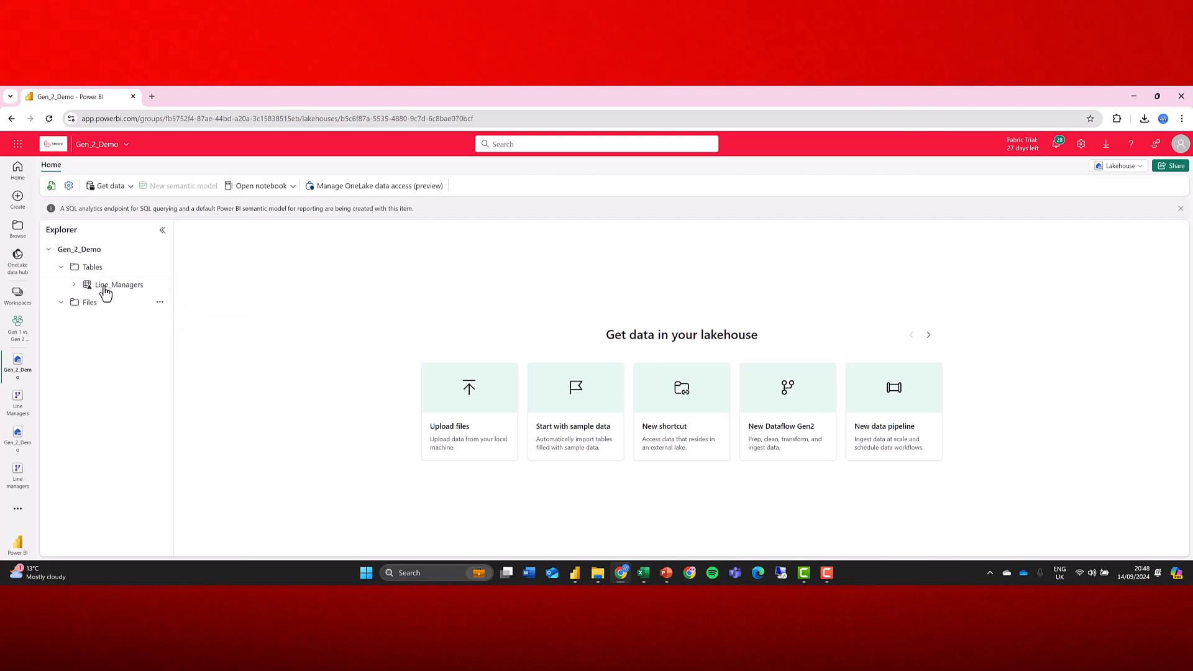
left_click(73, 285)
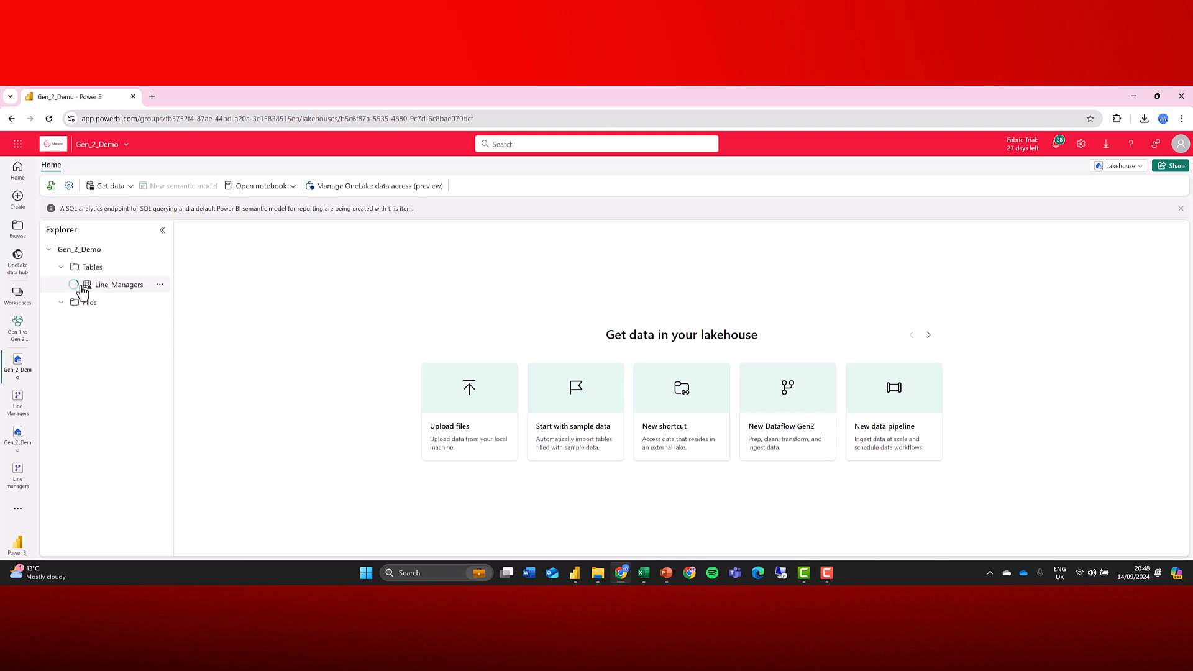
left_click(127, 289)
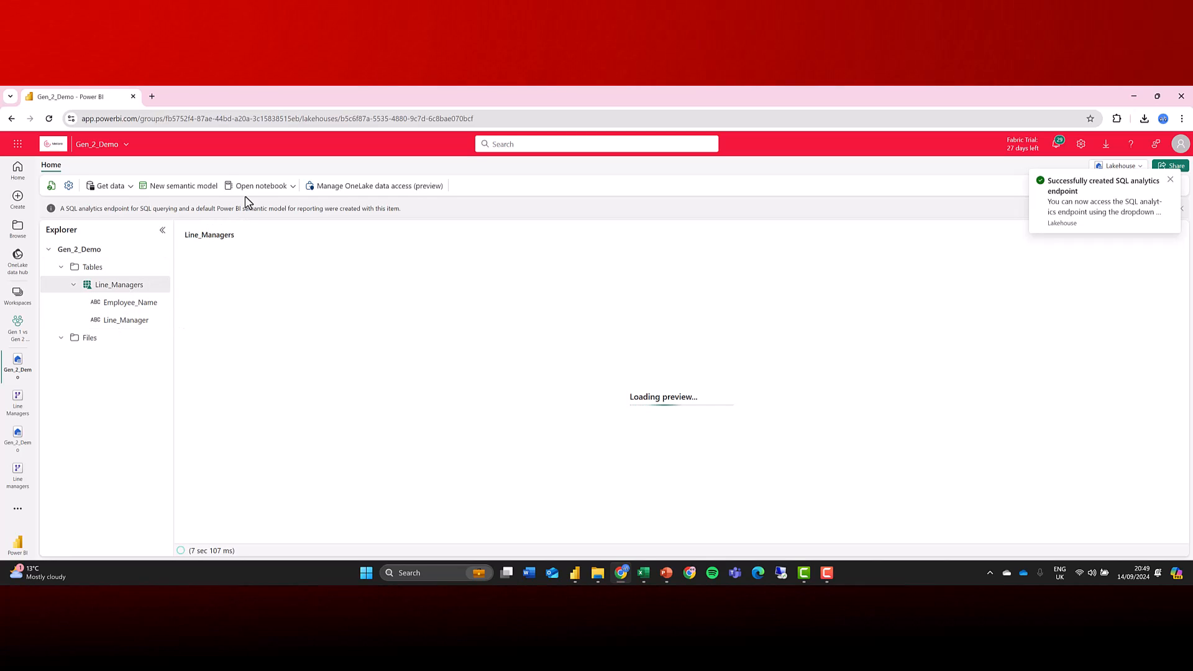
left_click(285, 187)
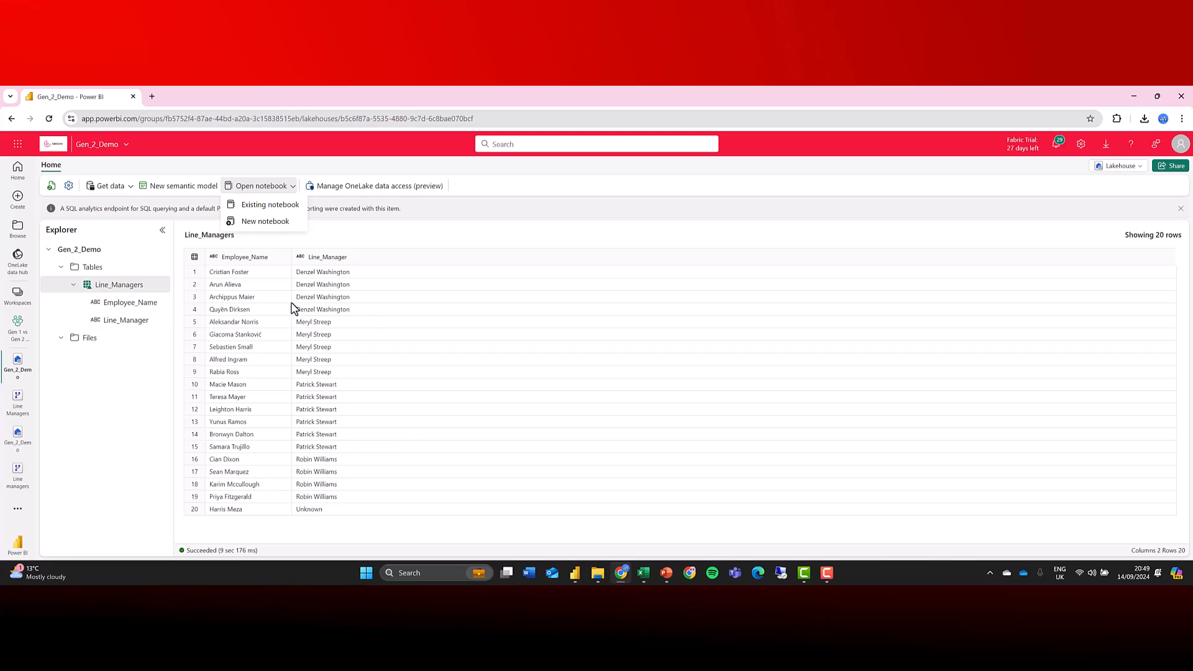
left_click(149, 495)
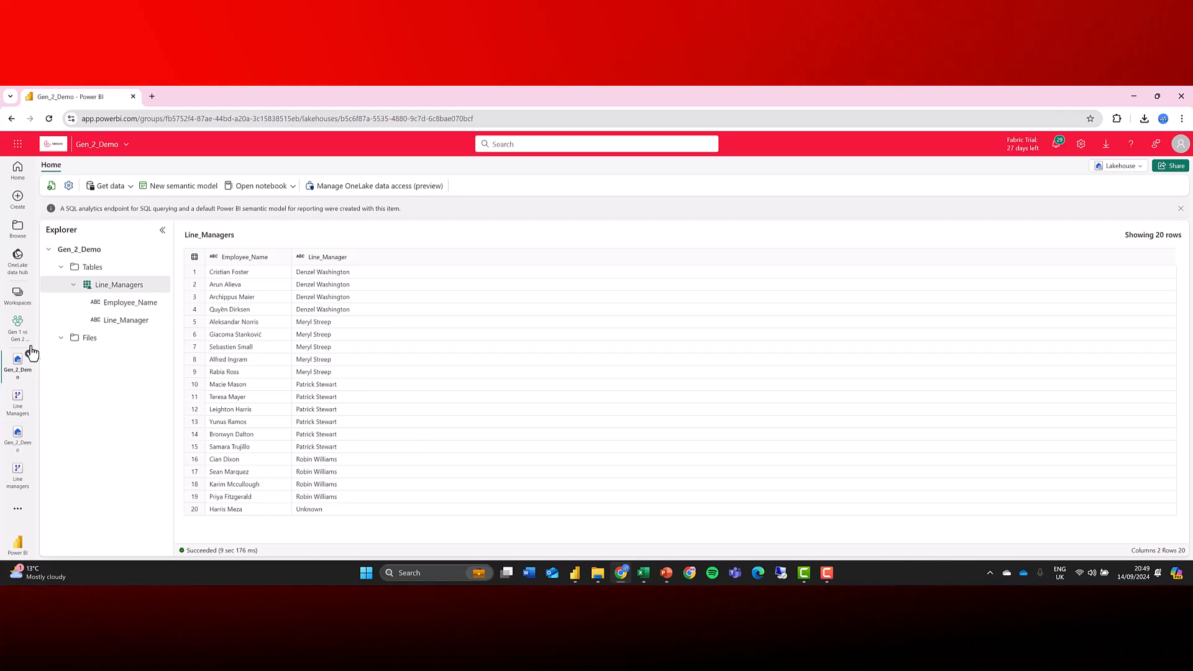
Create a deployment pipeline named Gen_2 with the default Development, Test and Production stages.
left_click(17, 328)
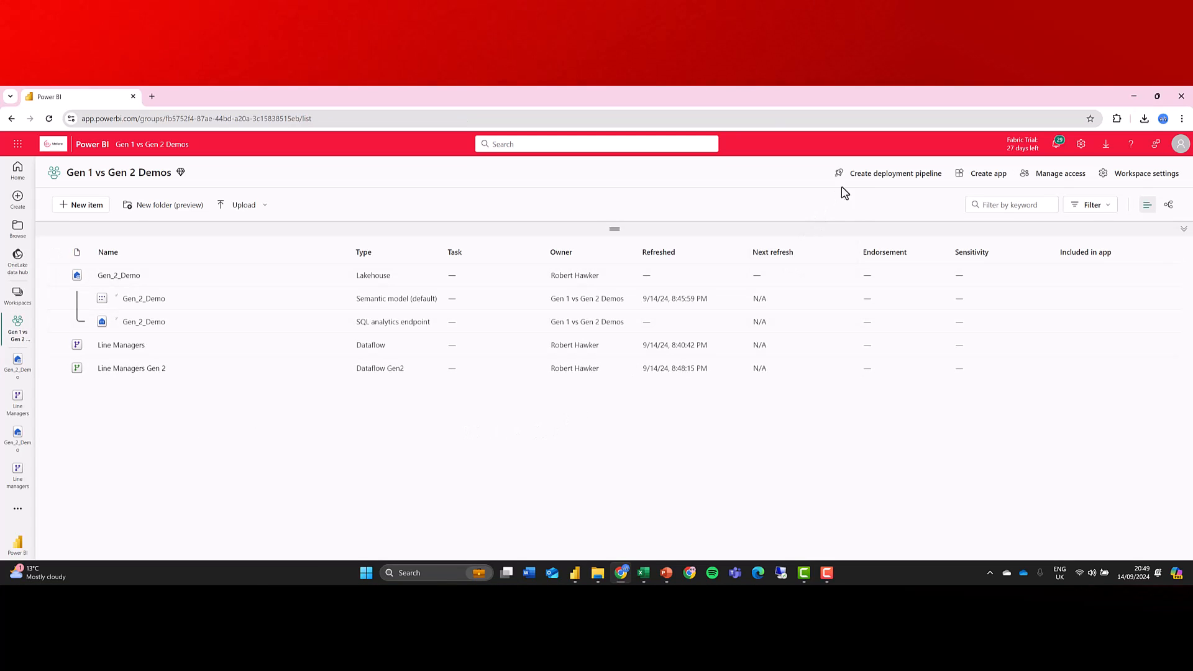
left_click(868, 180)
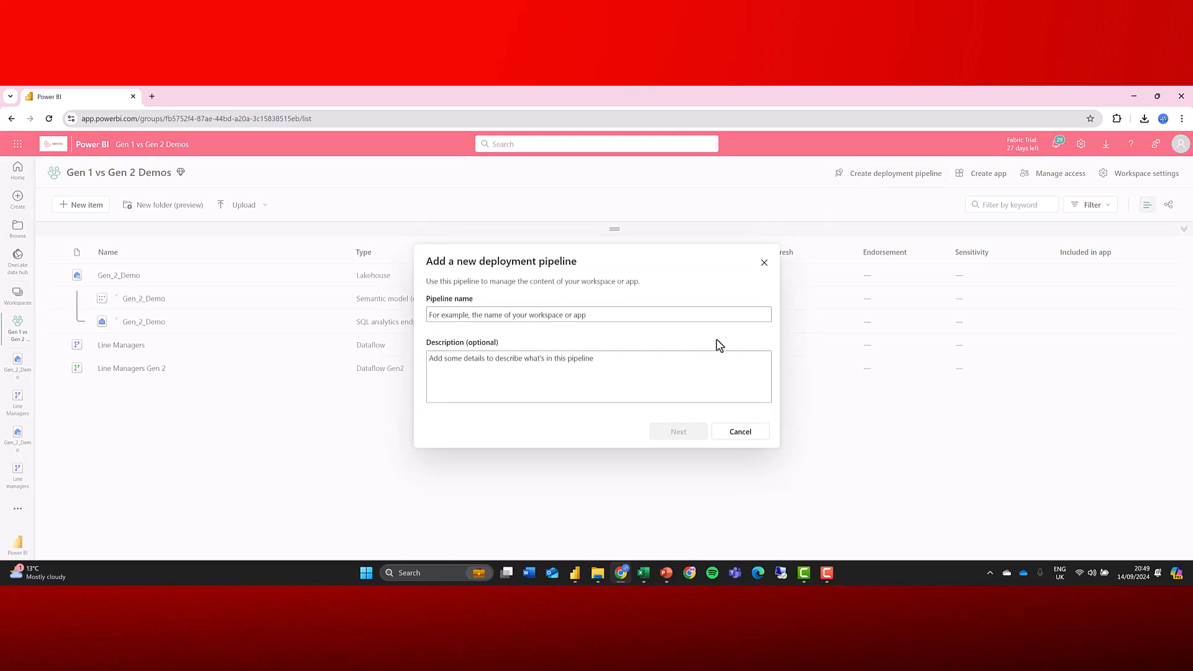
left_click(620, 319)
type("Gen_2")
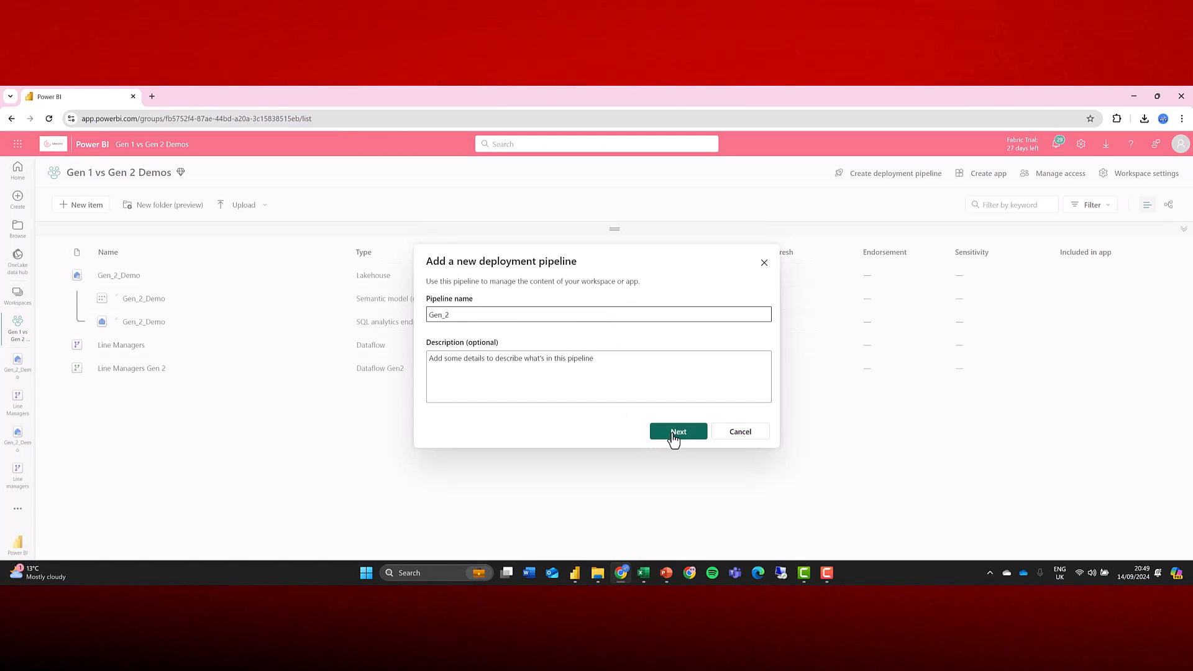
left_click(672, 440)
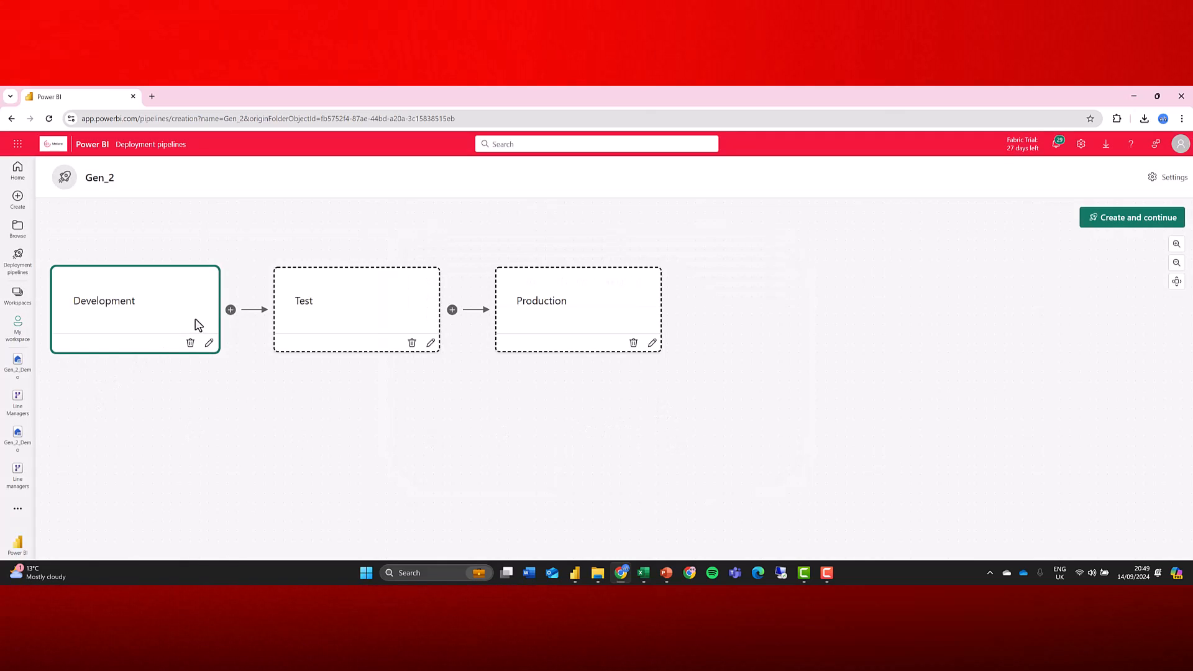
left_click(167, 315)
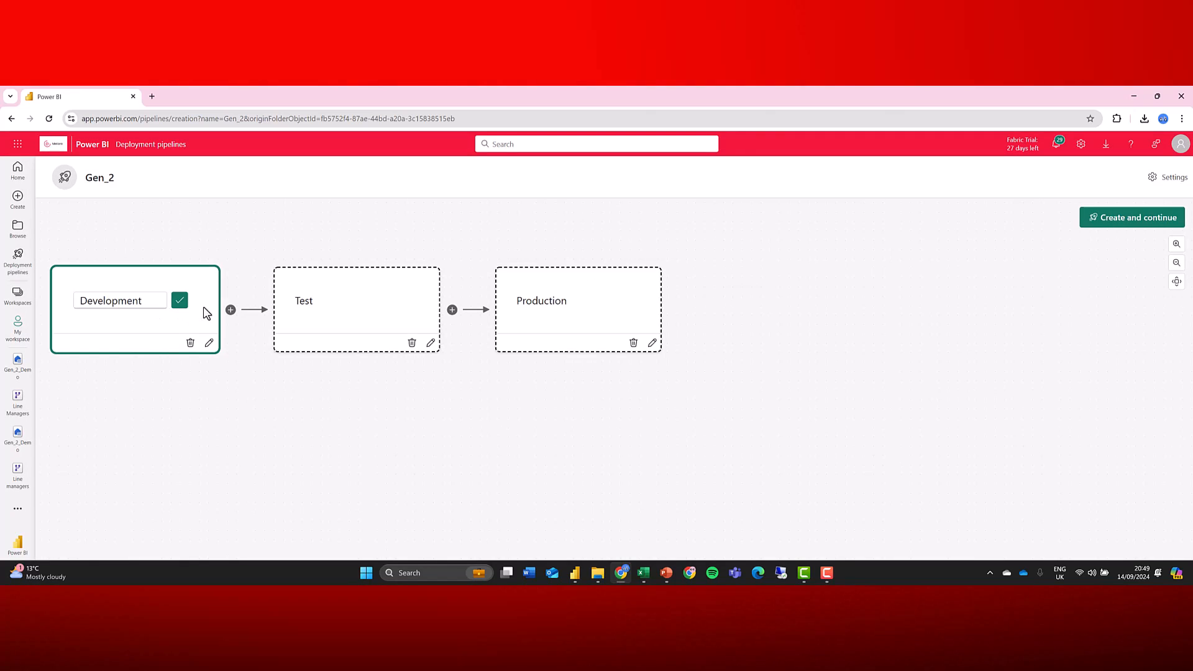
left_click(156, 303)
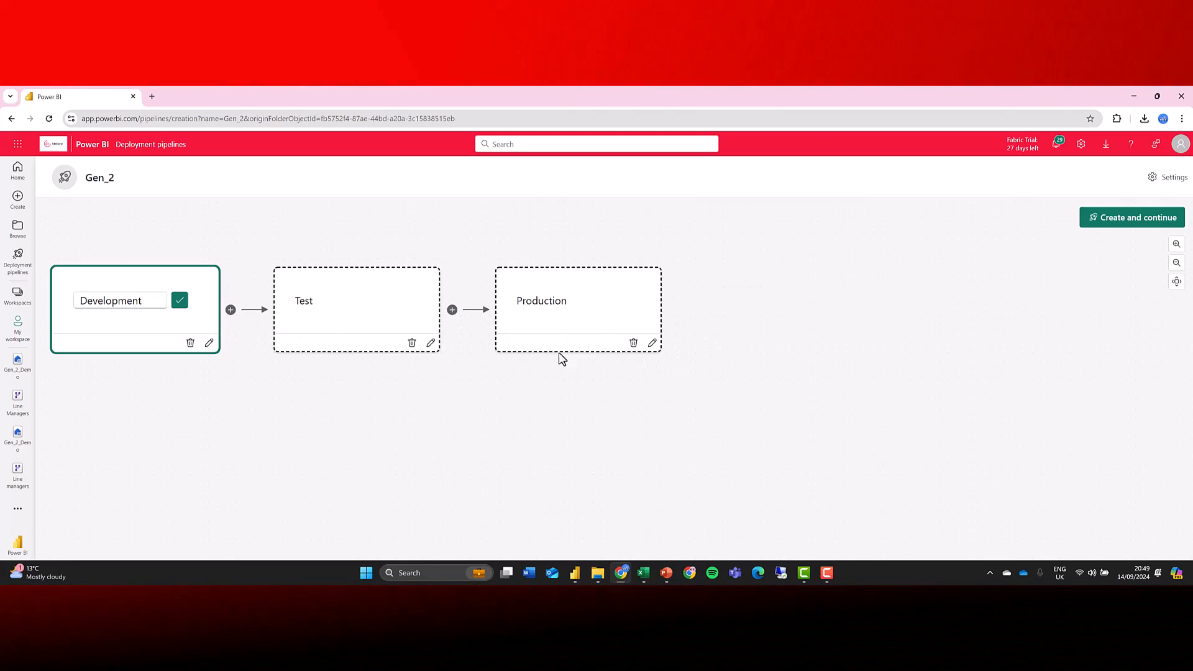
left_click(1117, 221)
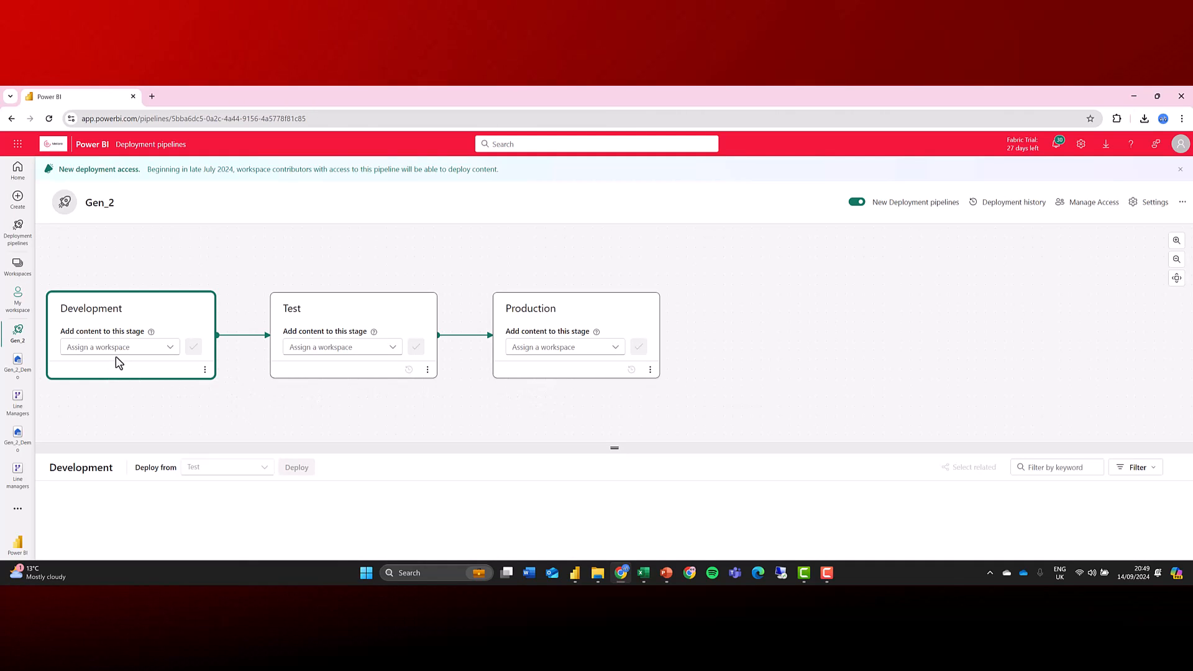
Assign the Gen 1 vs Gen 2 Demos workspace to the Development stage of the pipeline.
left_click(121, 353)
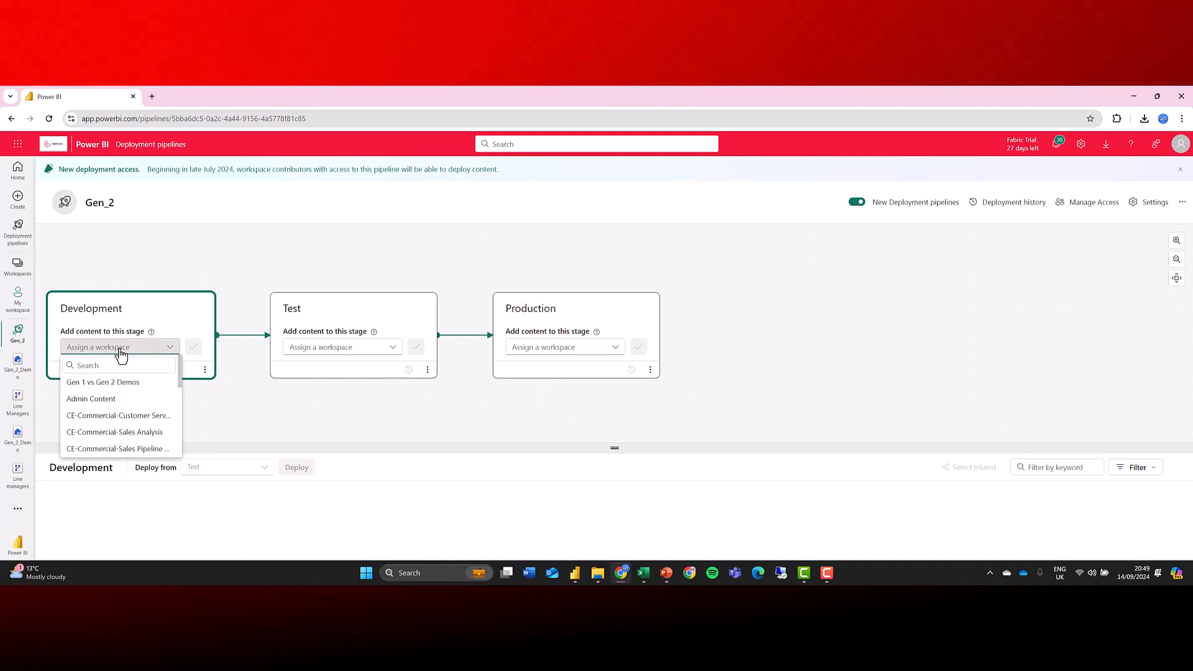
left_click(107, 387)
left_click(194, 346)
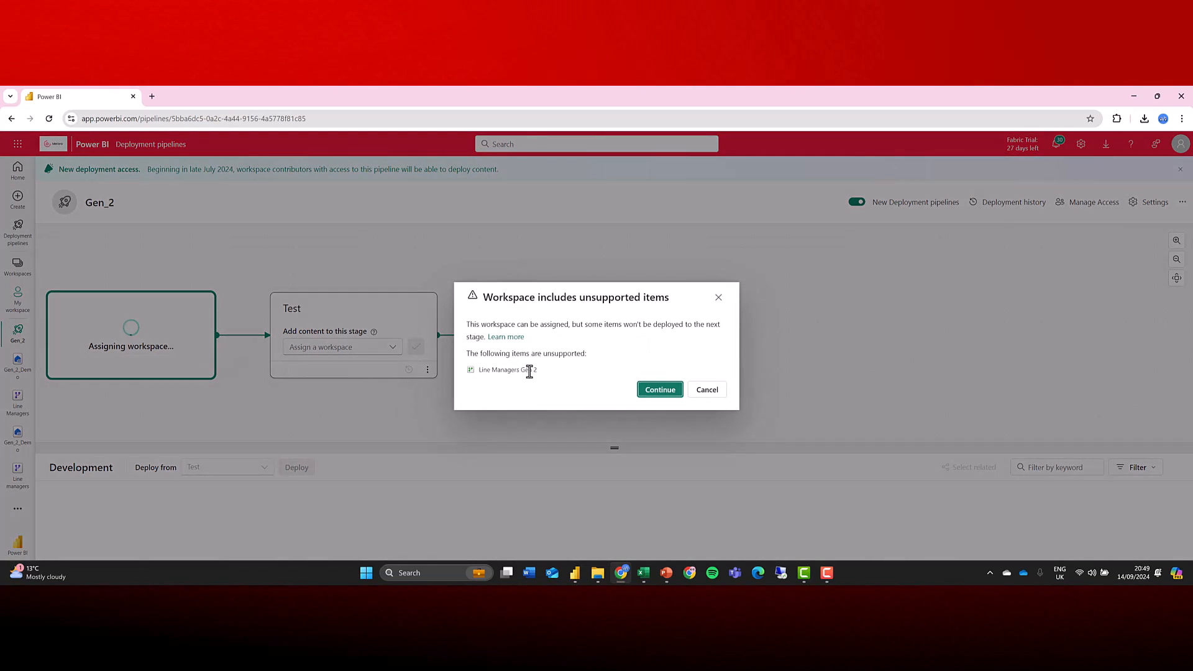
left_click_drag(548, 376, 481, 380)
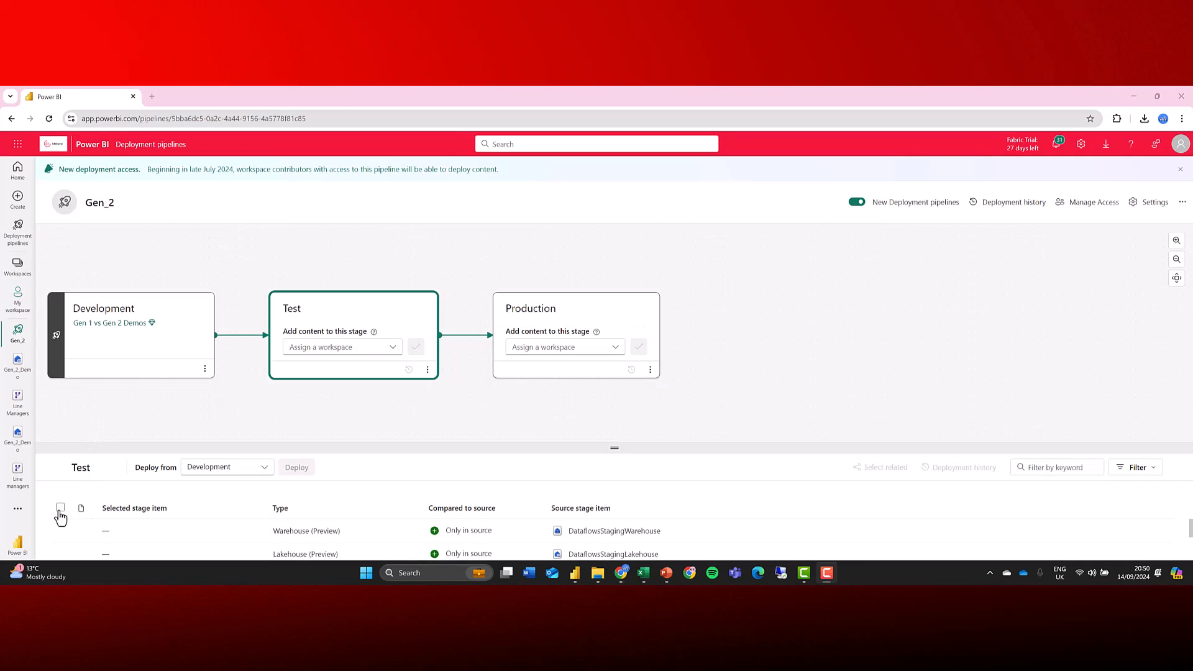
Select all items and deploy them from the Development stage to the Test stage.
left_click(60, 509)
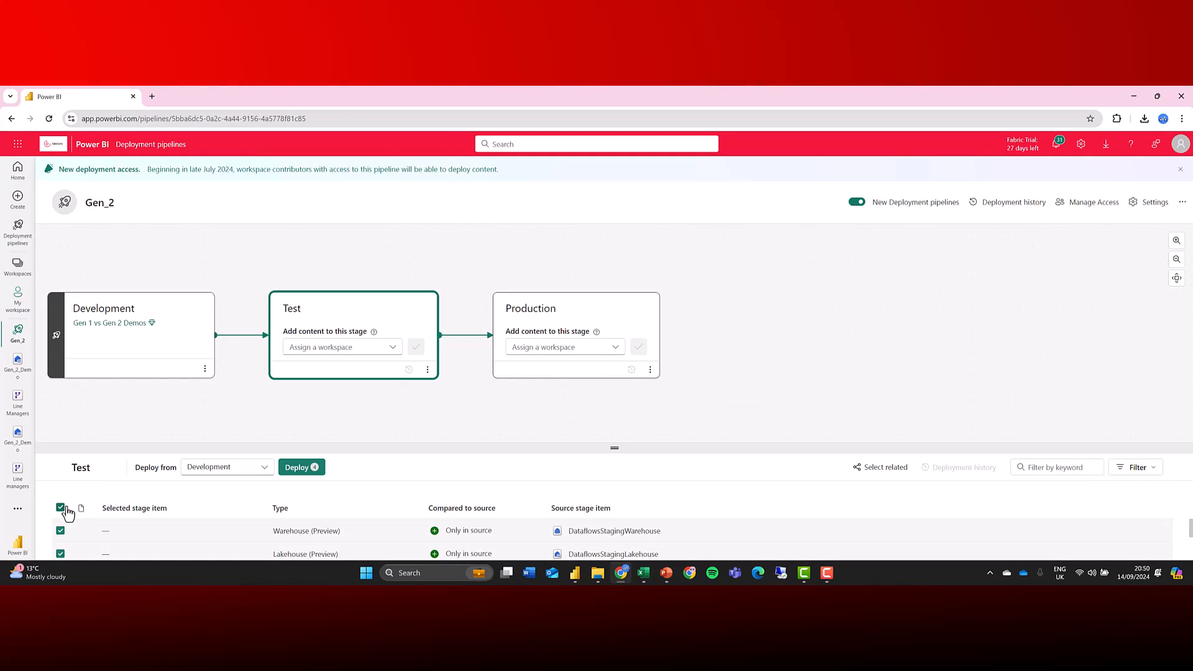
left_click(299, 470)
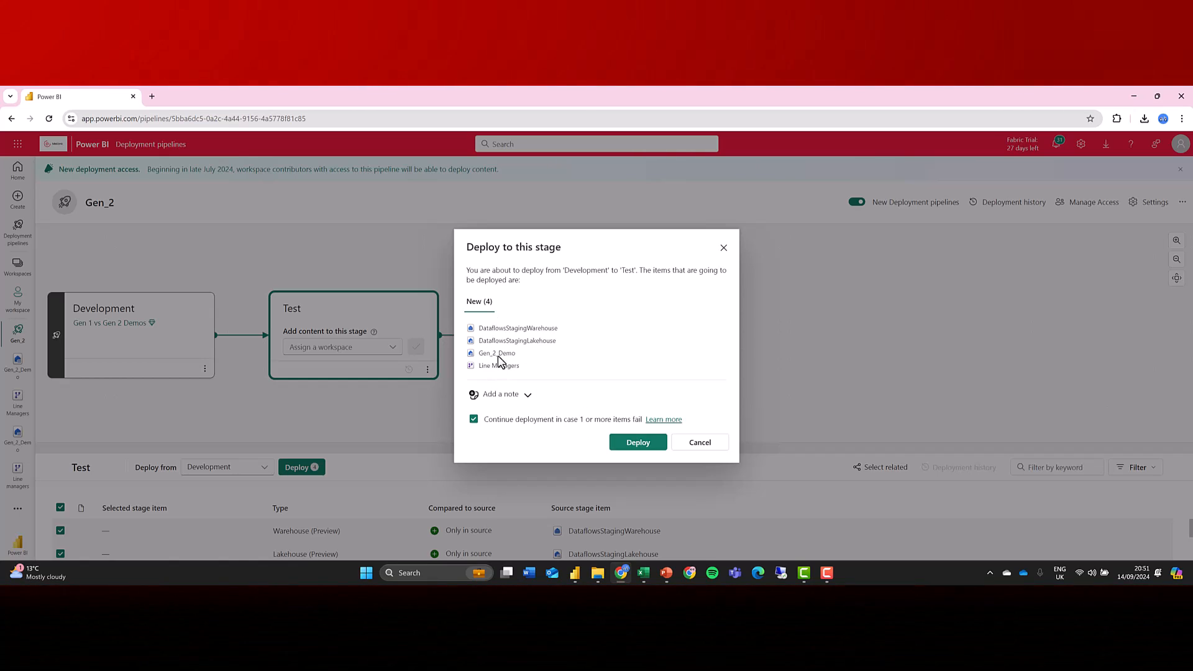
left_click(628, 446)
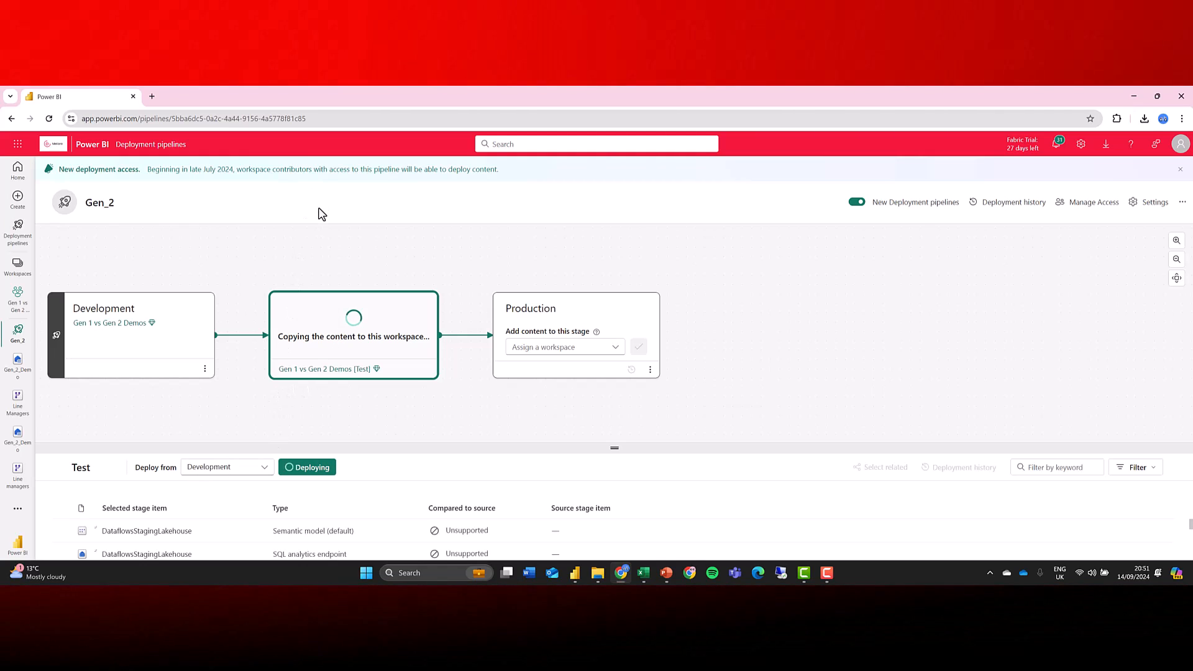
left_click_drag(355, 447, 353, 255)
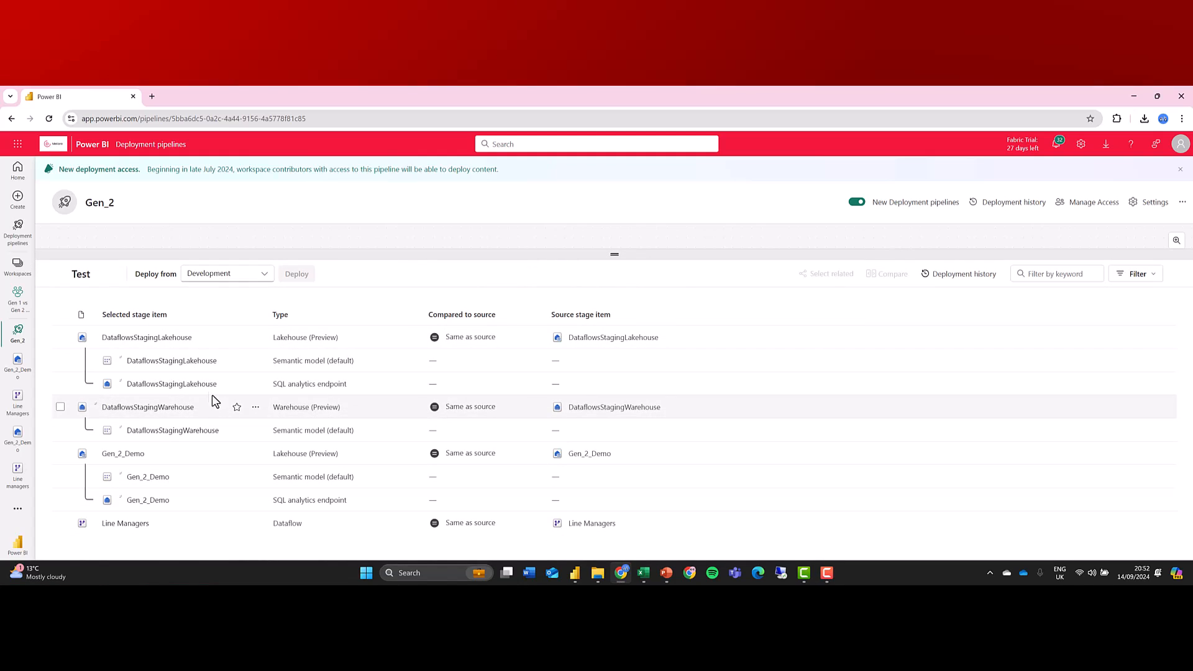